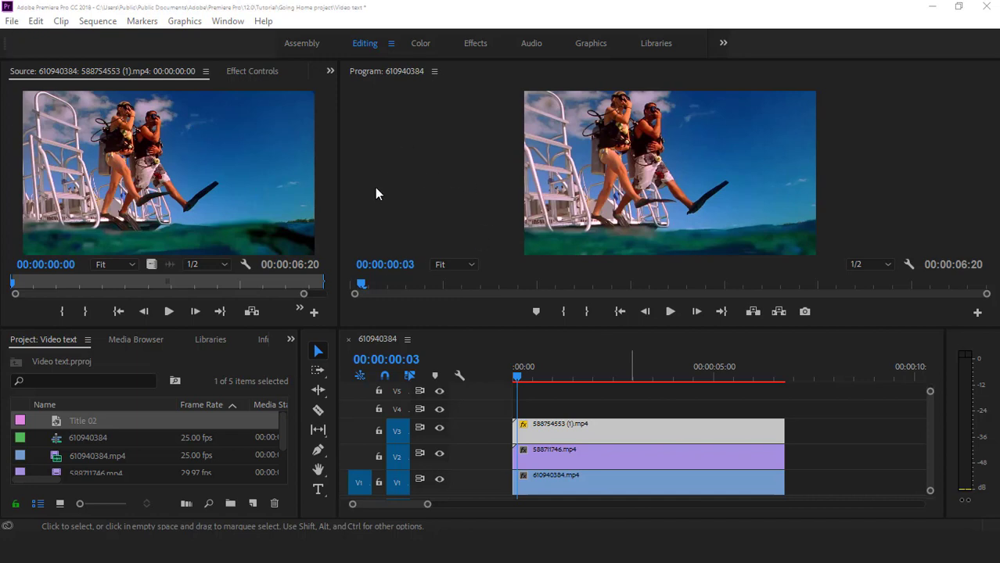
# Switch to the Graphics workspace and add the text SEA over the video at 00:00:00:11
pyautogui.moveTo(540, 376); pyautogui.dragTo(543, 435)
pyautogui.moveTo(543, 378)
pyautogui.mouseDown()
pyautogui.moveTo(525, 380)
pyautogui.moveTo(534, 384)
pyautogui.mouseUp()
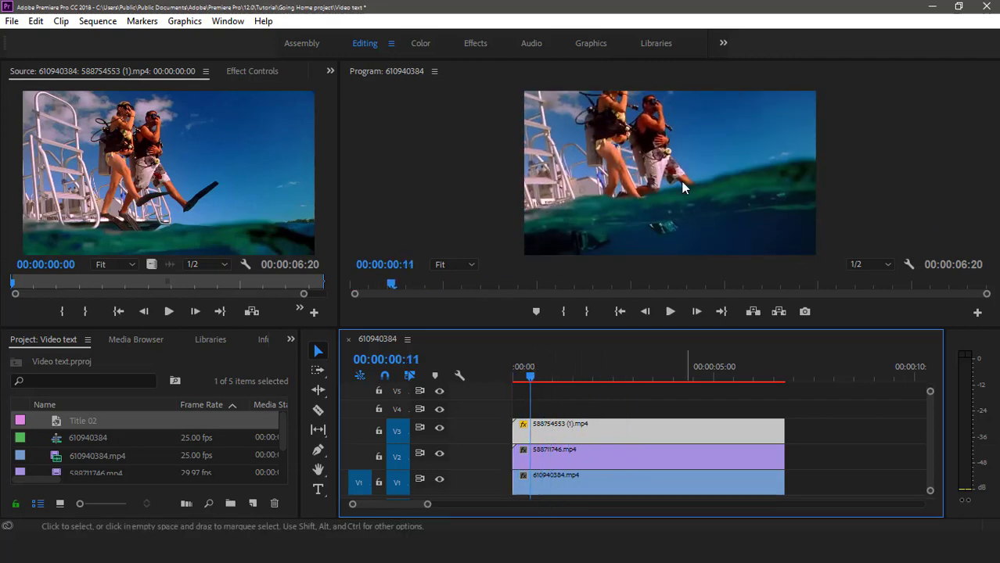
pyautogui.click(591, 44)
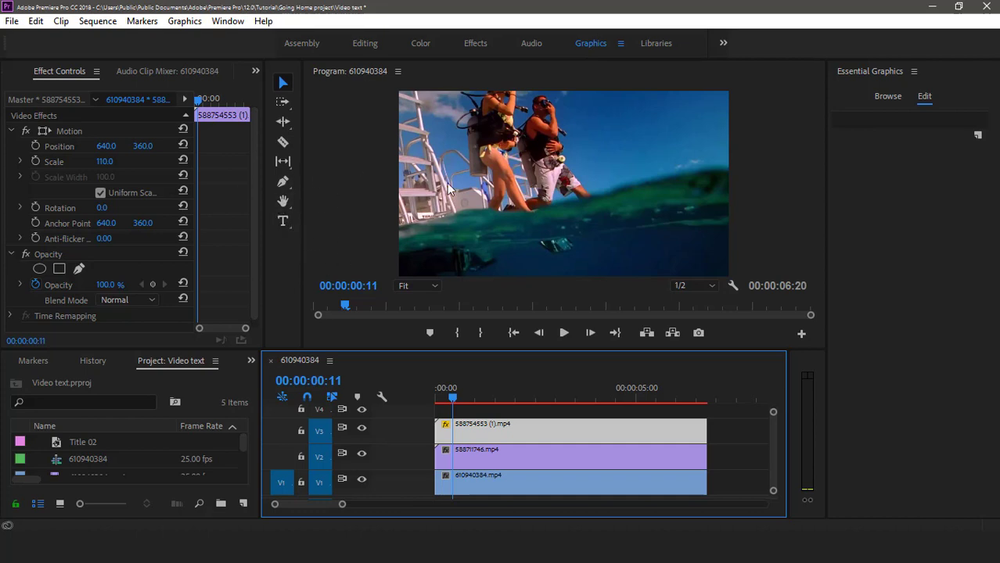
pyautogui.click(284, 221)
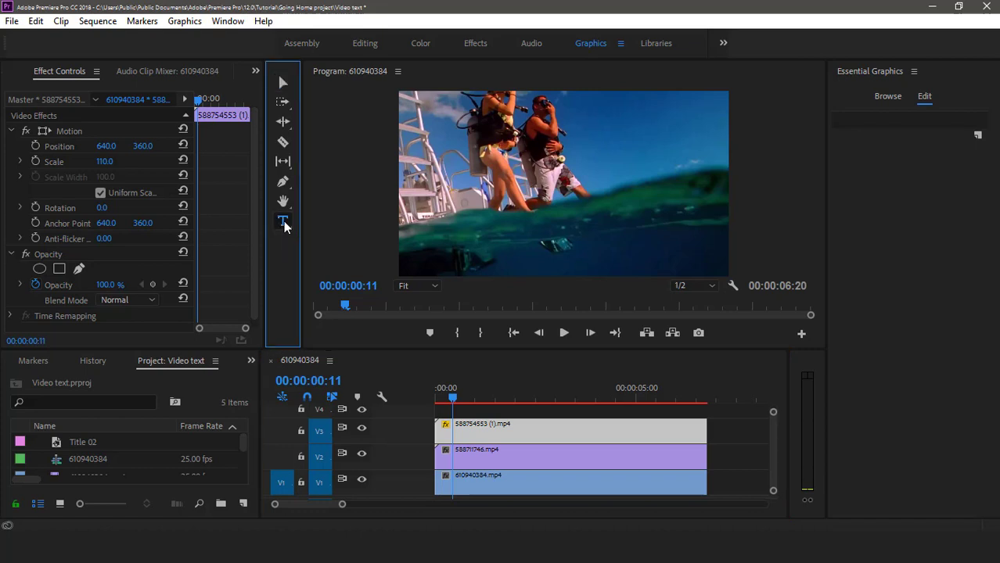
pyautogui.click(507, 204)
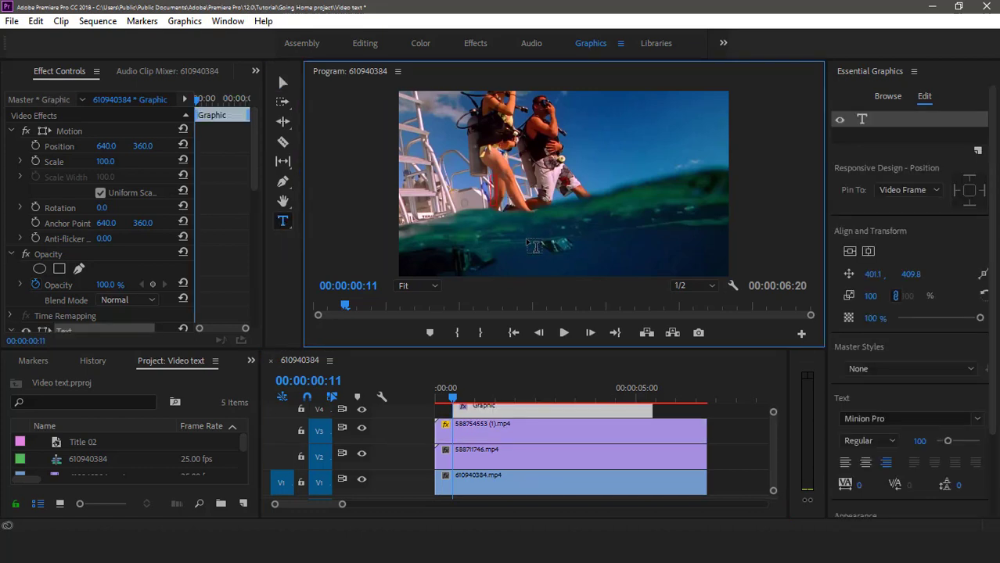
pyautogui.write('SEA')
# Enlarge the SEA text to about 653% and place it across the frame at about 1200, 583
pyautogui.click(283, 83)
pyautogui.click(505, 171)
pyautogui.moveTo(506, 169); pyautogui.dragTo(663, 188)
# Set the SEA text's font to Arial Black and scale it down to about 509% so all the letters fit the frame
pyautogui.click(891, 419)
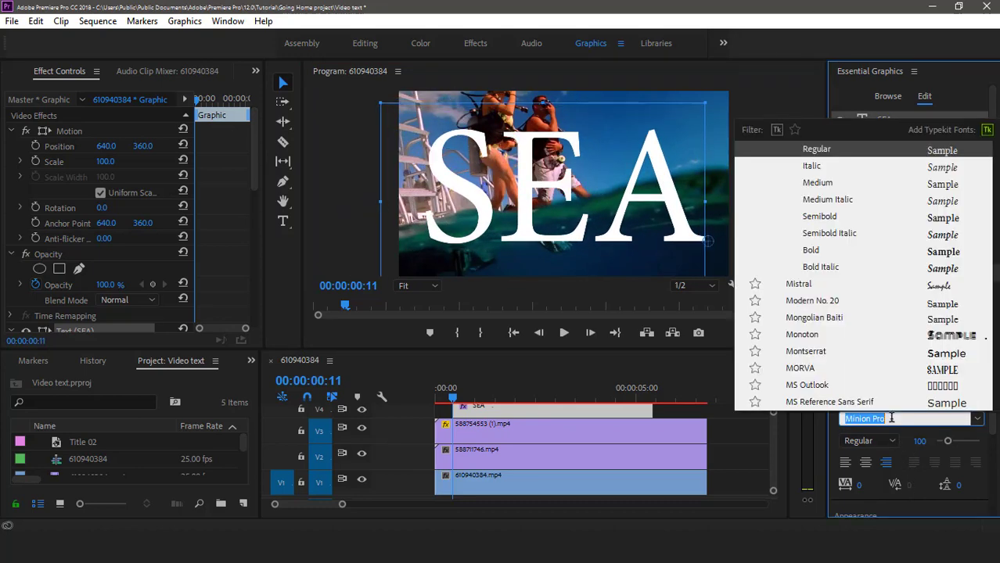
pyautogui.write('ARI')
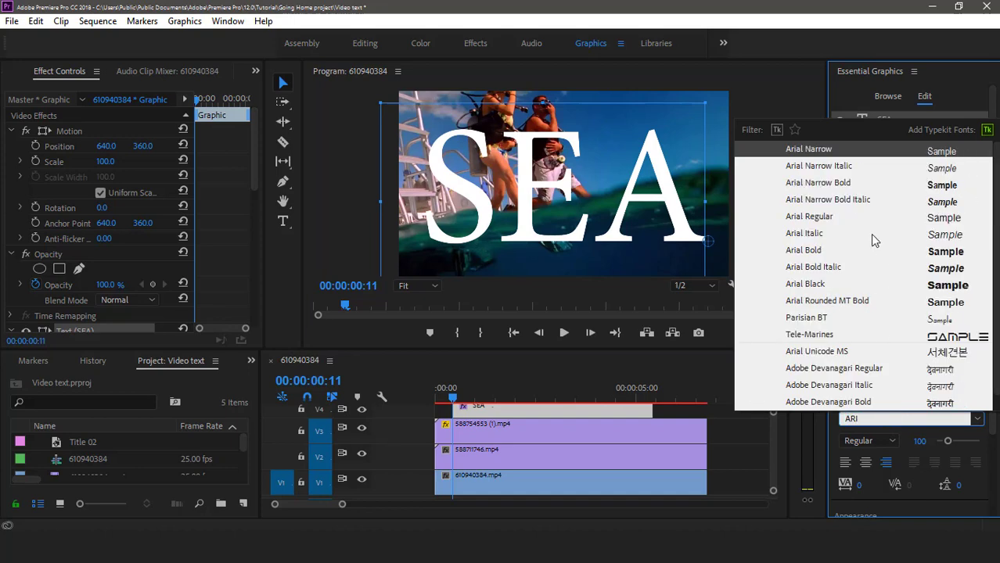
pyautogui.click(830, 286)
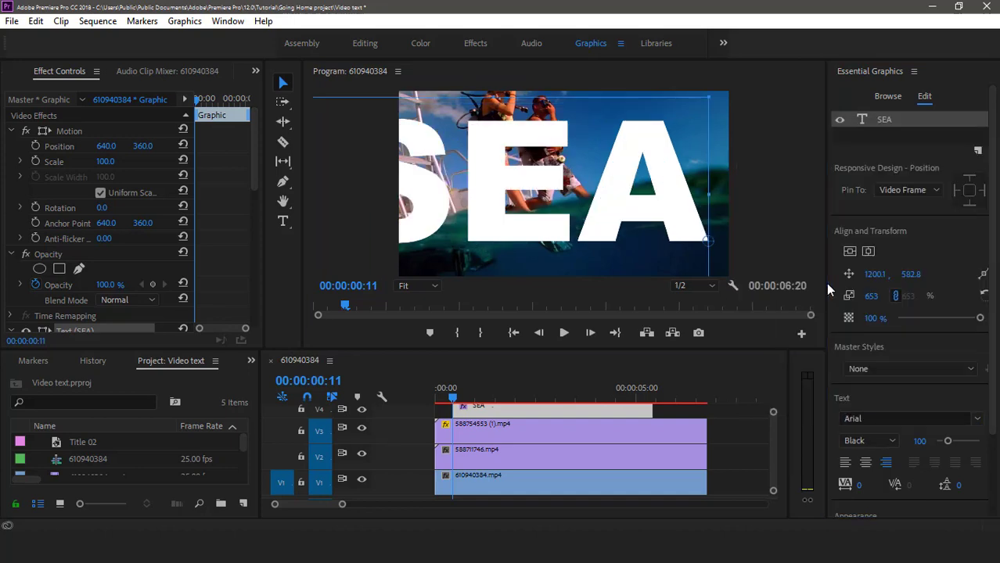
pyautogui.moveTo(708, 98); pyautogui.dragTo(669, 139)
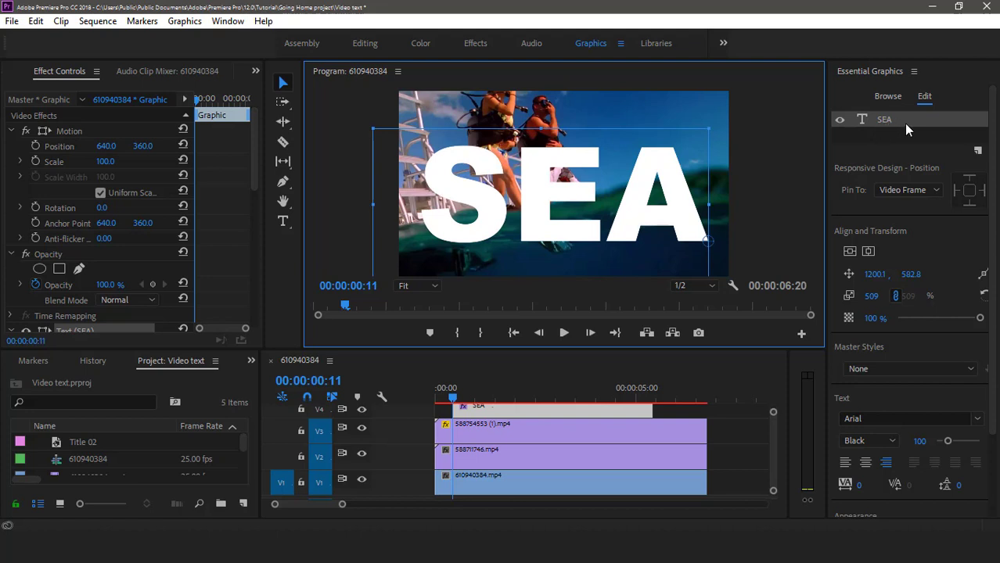
pyautogui.click(842, 120)
pyautogui.click(842, 120)
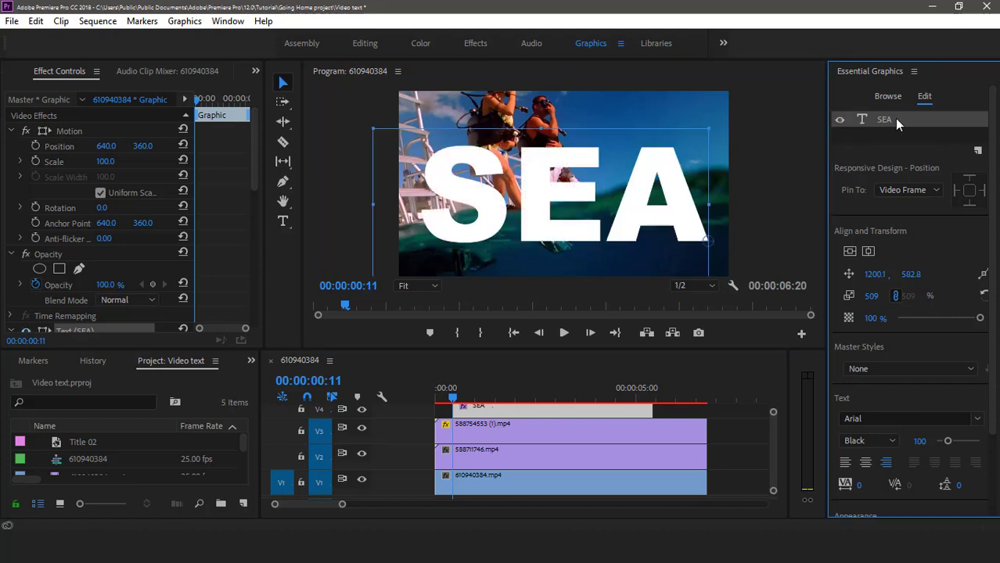
# Move the SEA graphic clip to the sequence start and extend it to the end of the video clips
pyautogui.moveTo(553, 412); pyautogui.dragTo(521, 414)
pyautogui.moveTo(639, 413); pyautogui.dragTo(706, 414)
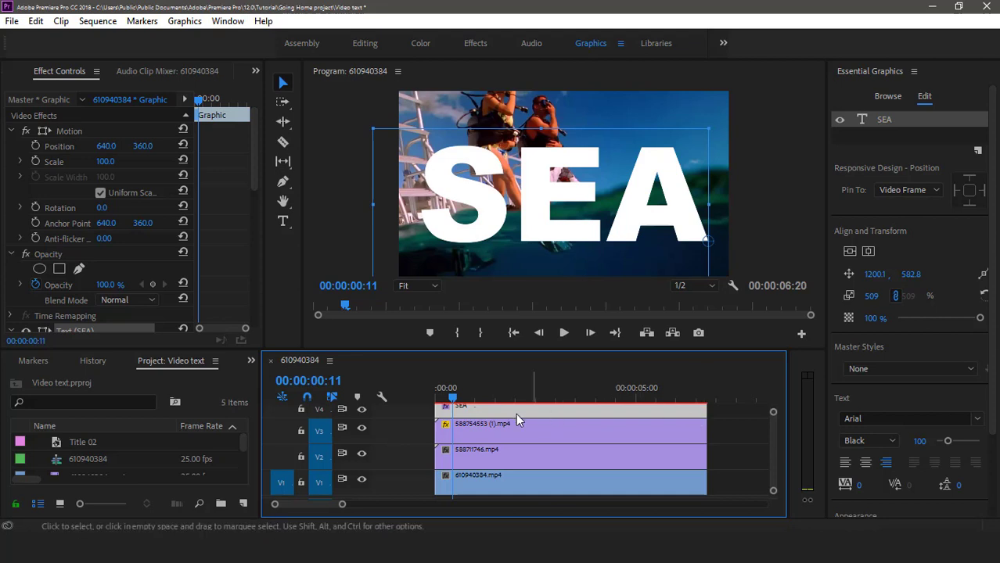
pyautogui.moveTo(773, 412)
pyautogui.mouseDown()
pyautogui.moveTo(772, 426)
pyautogui.moveTo(771, 399)
pyautogui.mouseUp()
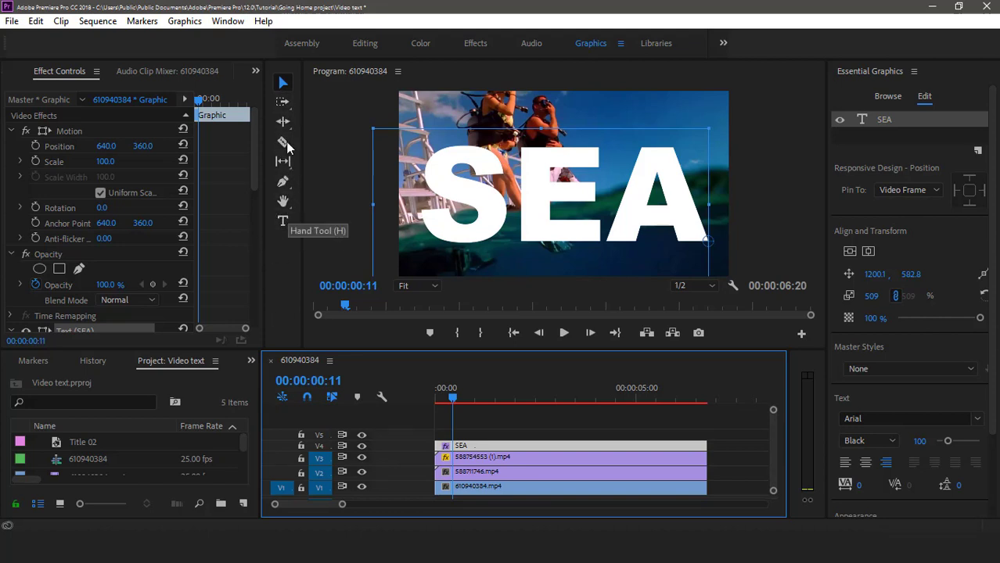
# Draw a rectangle over the whole video frame in the SEA graphic with the Rectangle tool
pyautogui.click(283, 189)
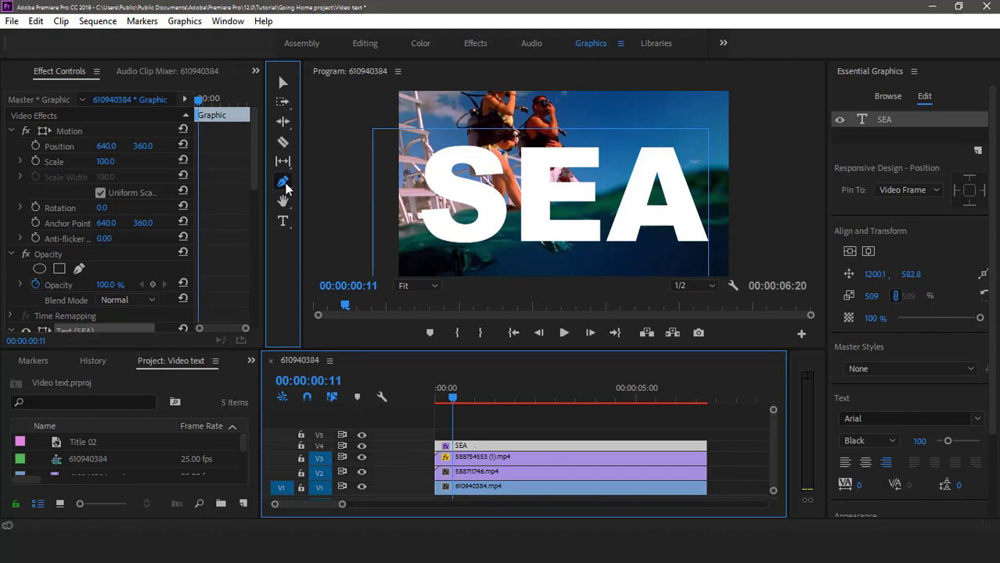
pyautogui.click(285, 183)
pyautogui.click(344, 196)
pyautogui.click(371, 88)
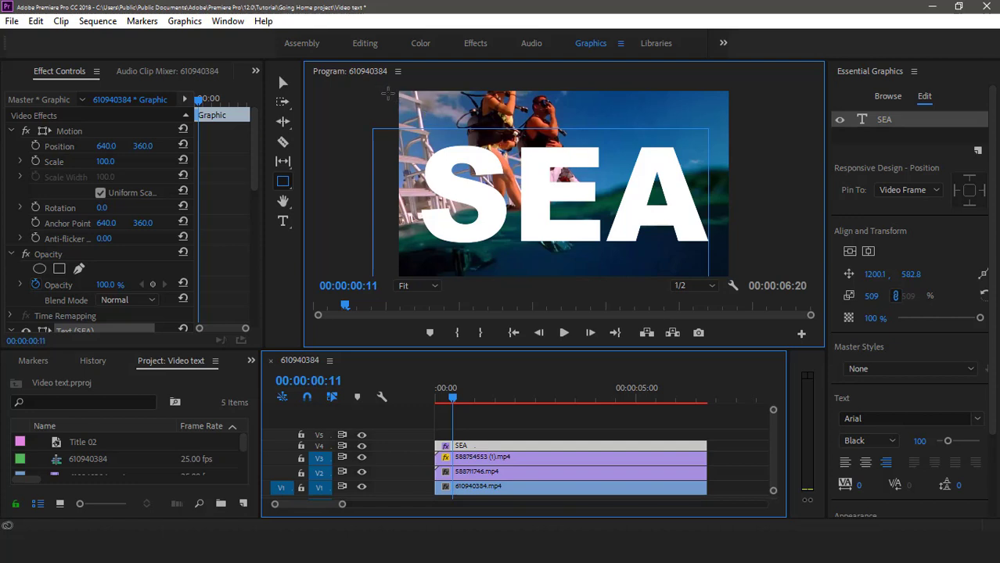
pyautogui.moveTo(376, 94)
pyautogui.mouseDown()
pyautogui.moveTo(717, 220)
pyautogui.moveTo(757, 275)
pyautogui.mouseUp()
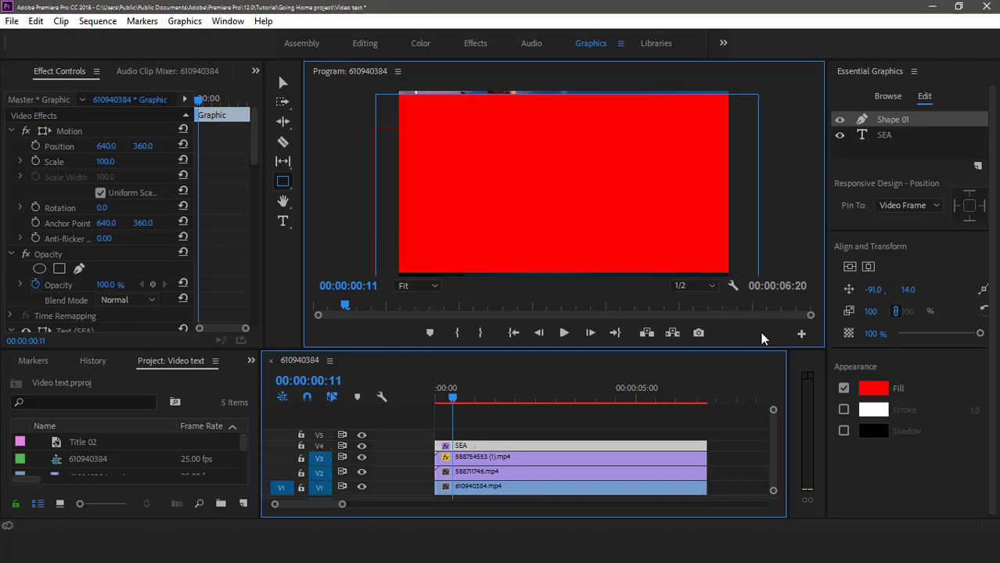
# Fill the rectangle with black (000000) and stretch its upper edge past the top of the frame
pyautogui.click(883, 391)
pyautogui.click(883, 391)
pyautogui.click(522, 201)
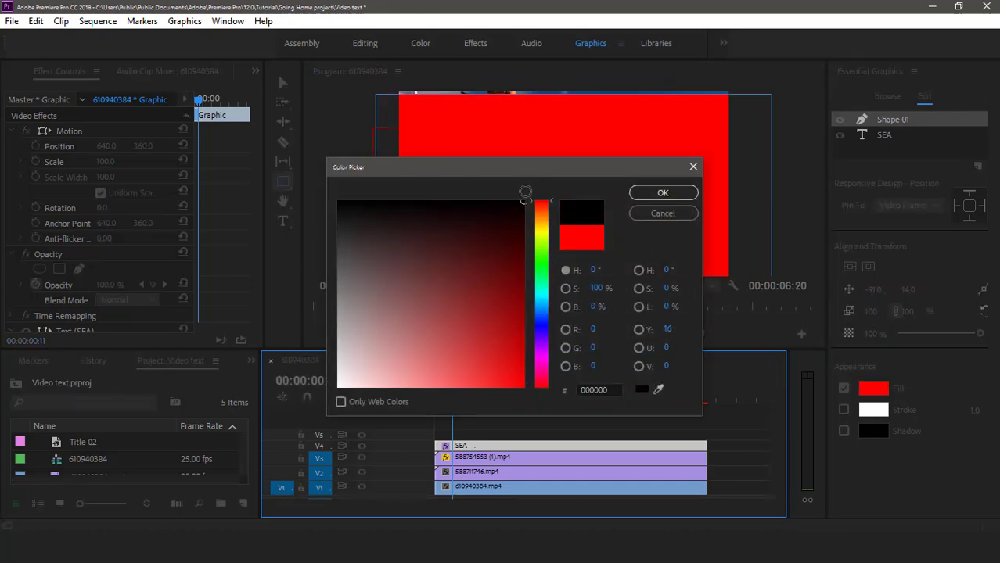
pyautogui.click(651, 197)
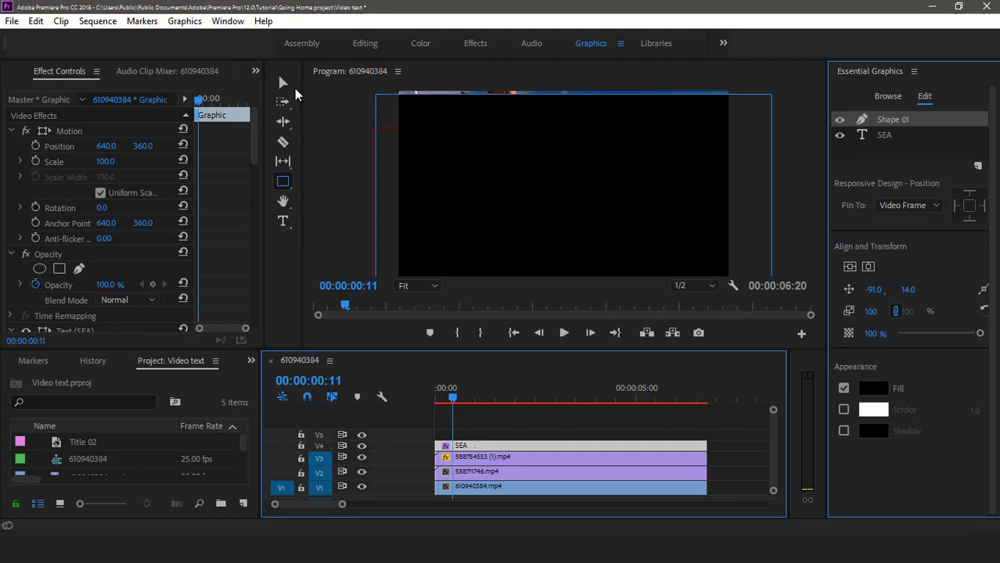
pyautogui.moveTo(570, 93); pyautogui.dragTo(574, 71)
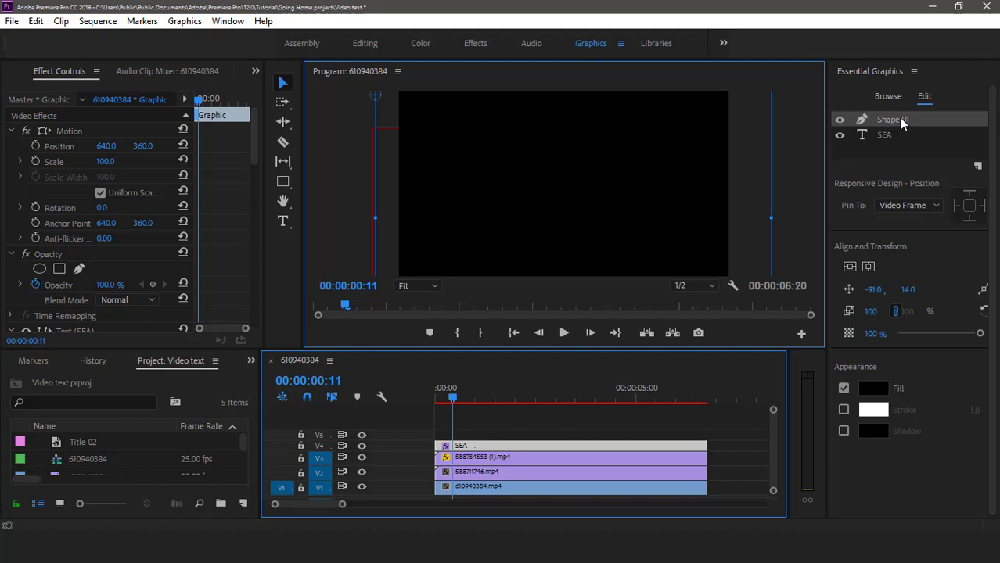
# Place the rectangle layer beneath the SEA text and set the graphic's opacity blend mode to Multiply
pyautogui.moveTo(900, 118); pyautogui.dragTo(898, 146)
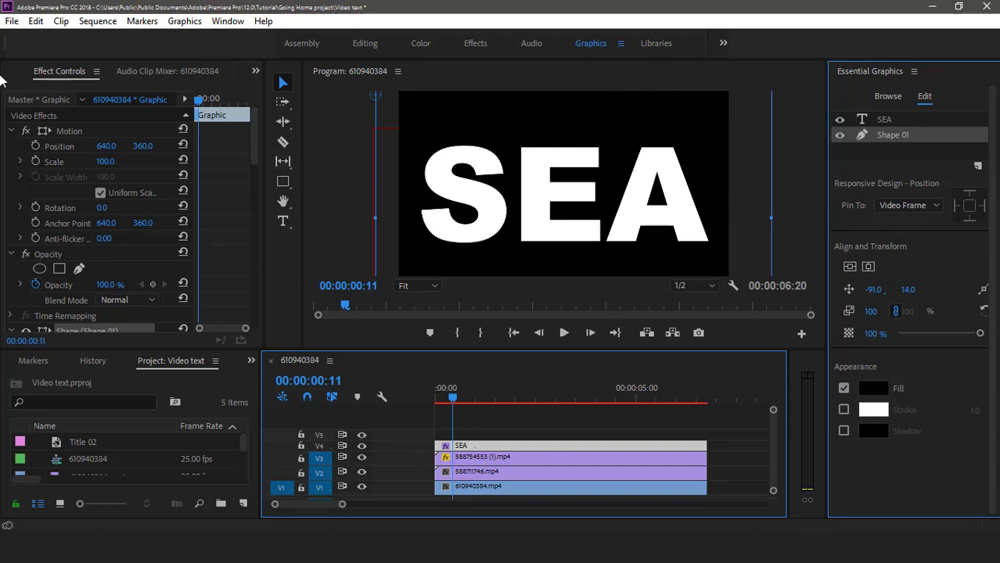
pyautogui.moveTo(450, 399); pyautogui.dragTo(437, 402)
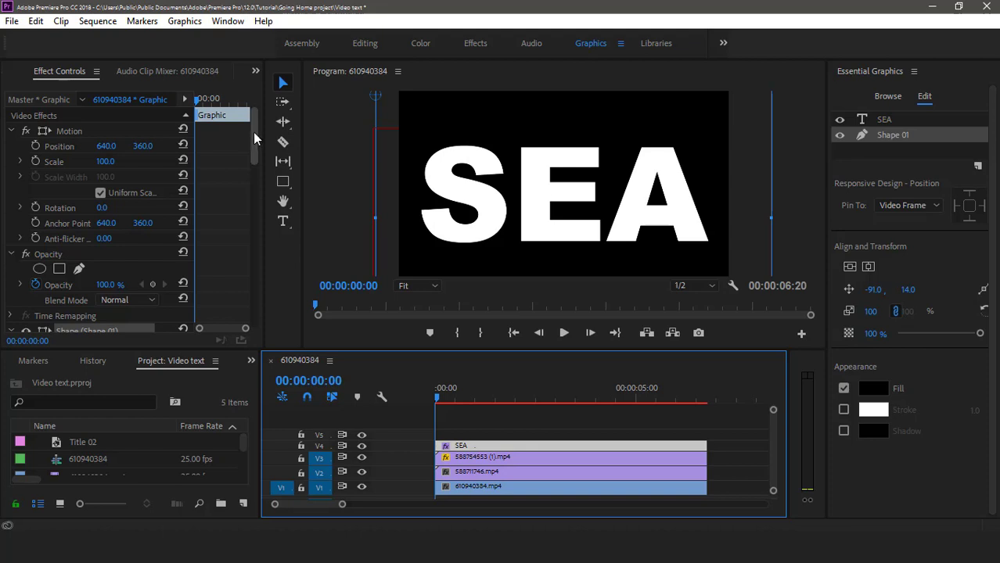
pyautogui.moveTo(253, 132); pyautogui.dragTo(254, 146)
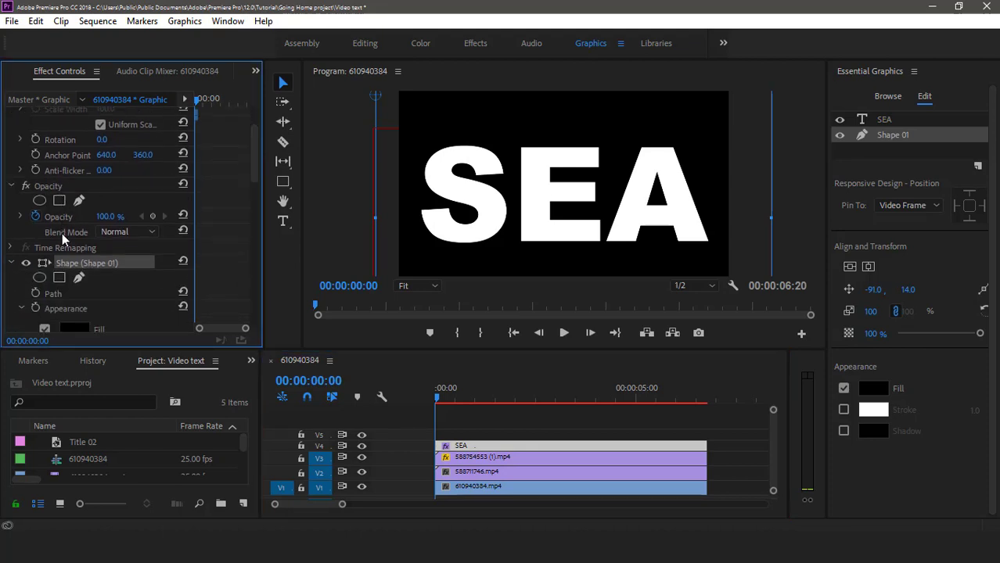
pyautogui.click(154, 232)
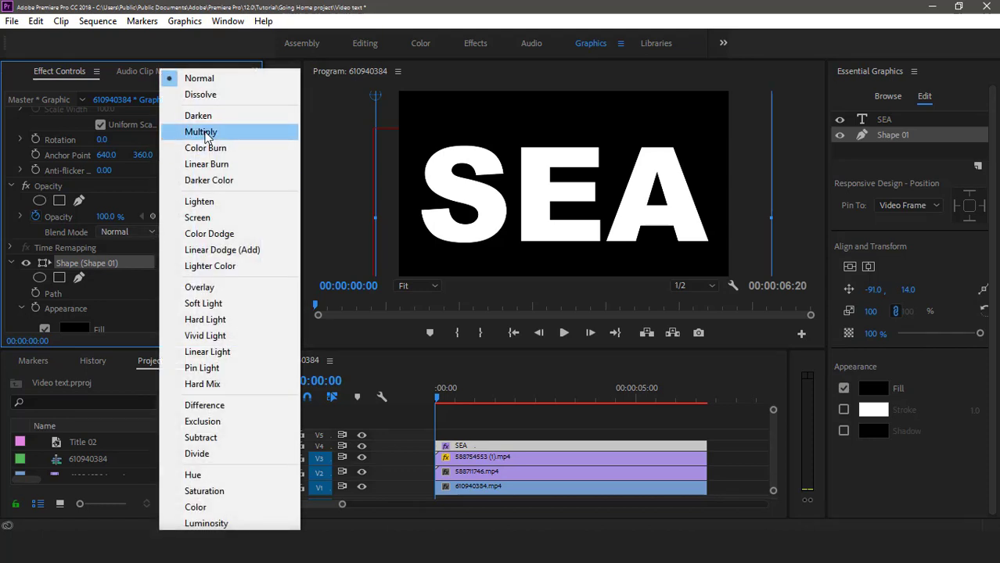
pyautogui.click(201, 132)
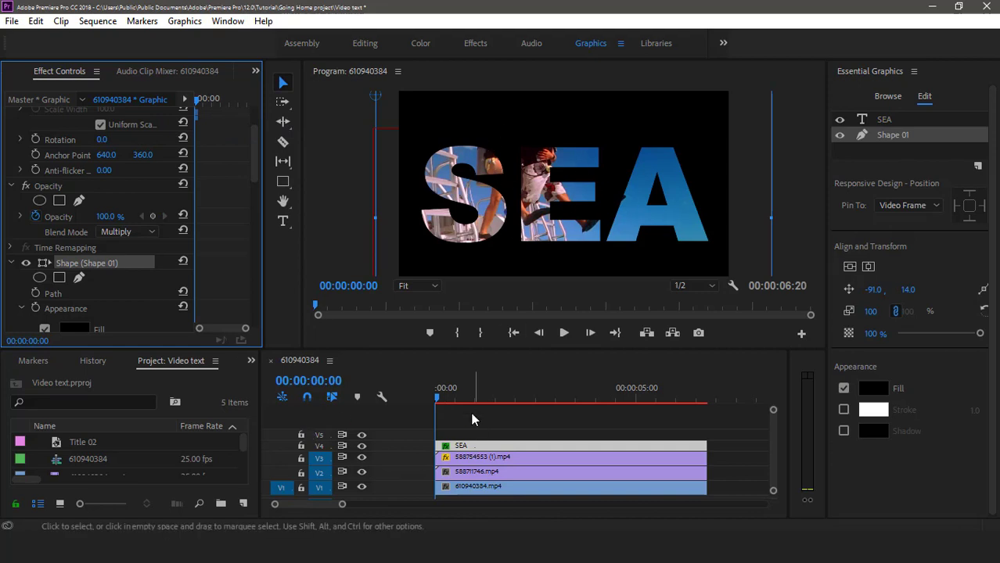
pyautogui.moveTo(458, 403); pyautogui.dragTo(427, 424)
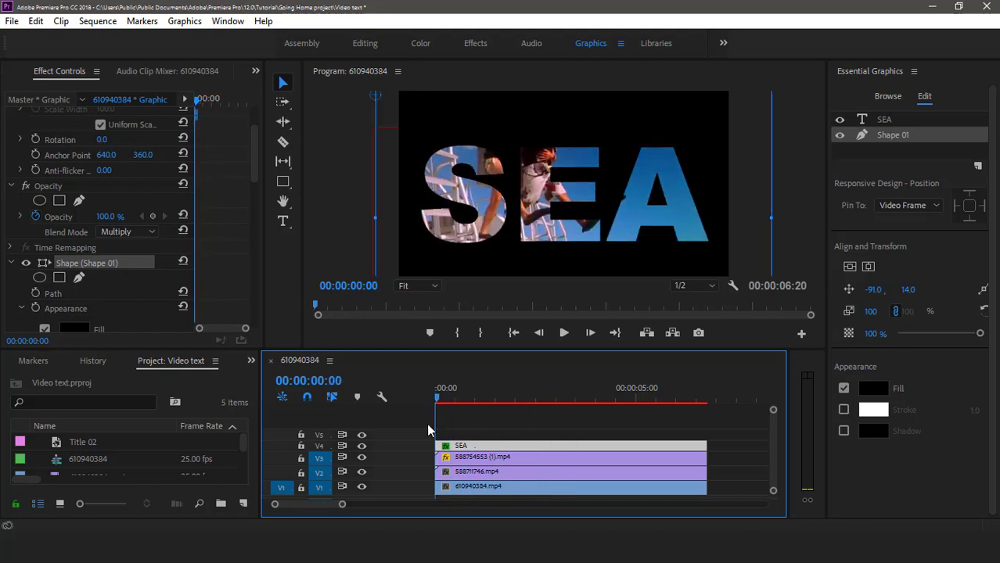
pyautogui.click(474, 460)
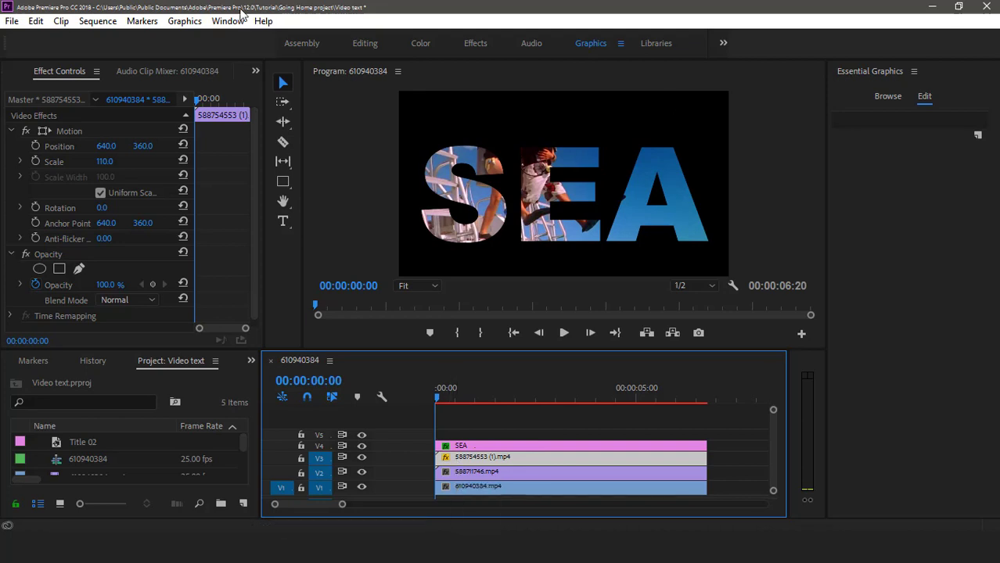
pyautogui.click(144, 146)
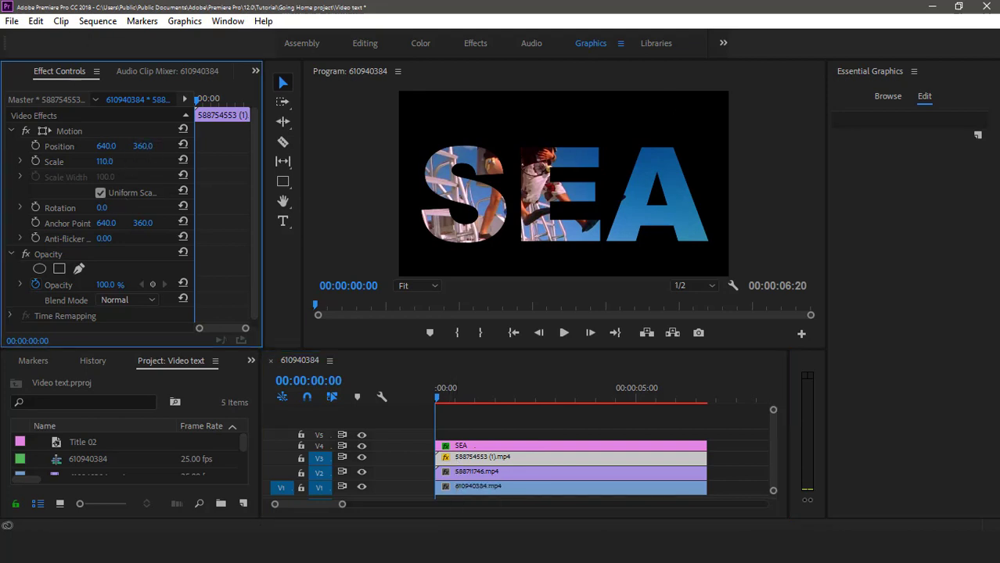
pyautogui.moveTo(144, 146); pyautogui.dragTo(164, 147)
pyautogui.moveTo(120, 149); pyautogui.dragTo(16, 149)
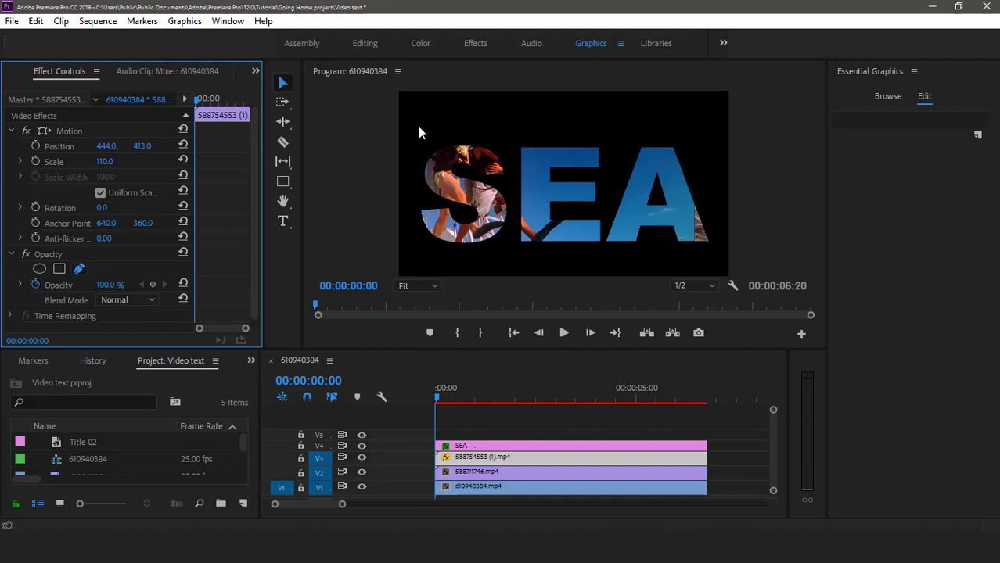
pyautogui.click(438, 159)
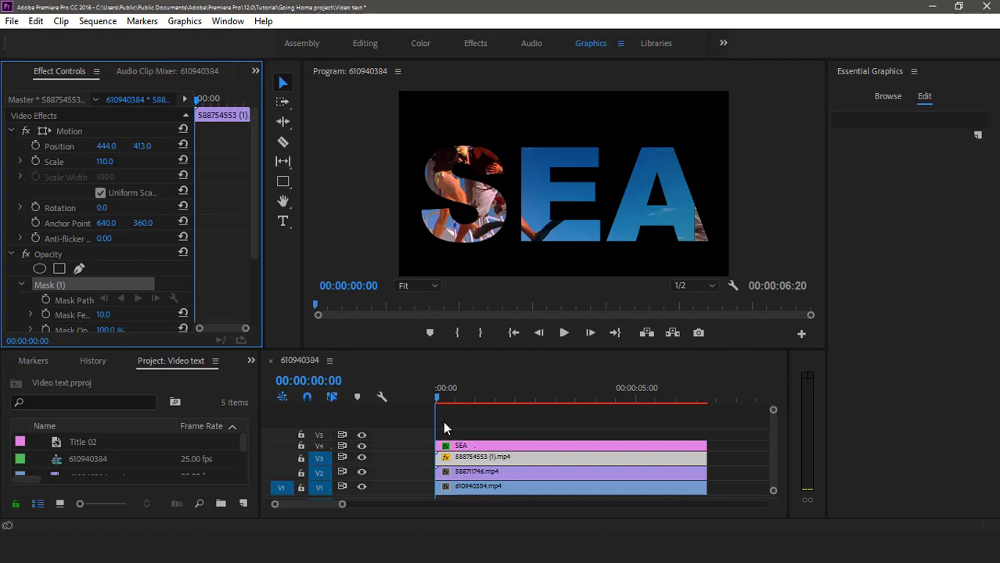
pyautogui.click(462, 463)
pyautogui.click(431, 131)
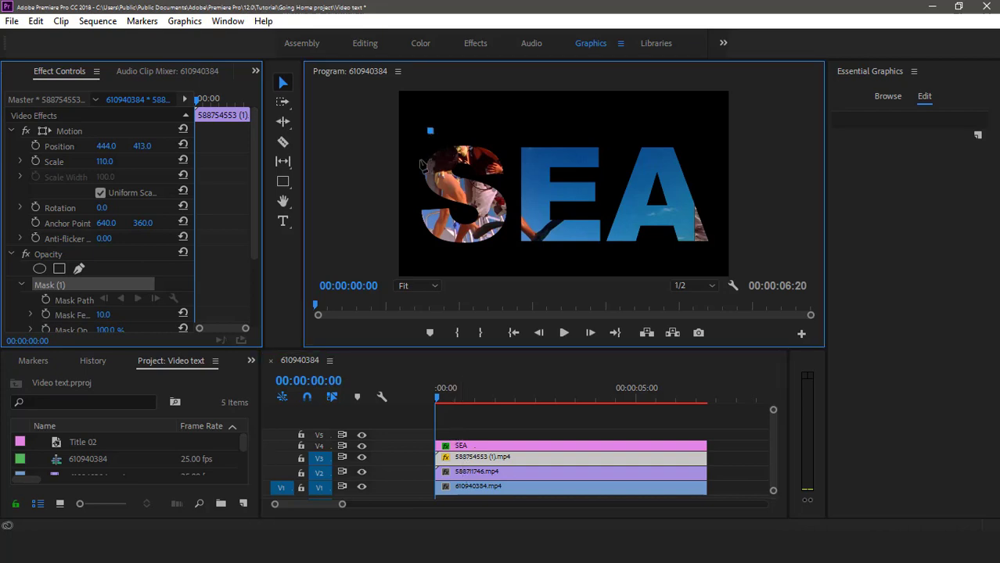
pyautogui.click(416, 167)
pyautogui.click(408, 212)
pyautogui.click(422, 245)
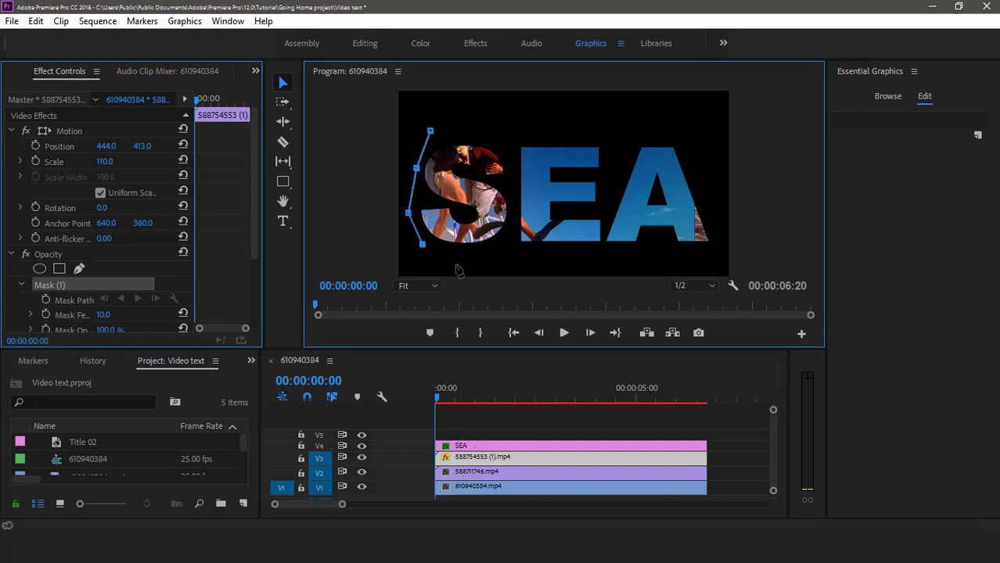
pyautogui.click(459, 266)
pyautogui.click(496, 263)
pyautogui.click(510, 235)
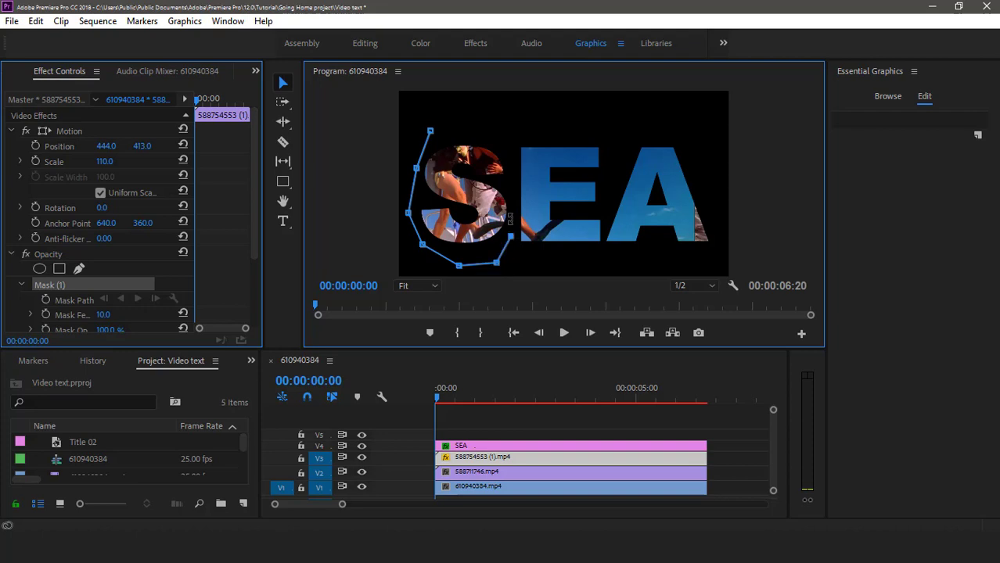
pyautogui.click(513, 194)
pyautogui.click(502, 138)
pyautogui.click(430, 130)
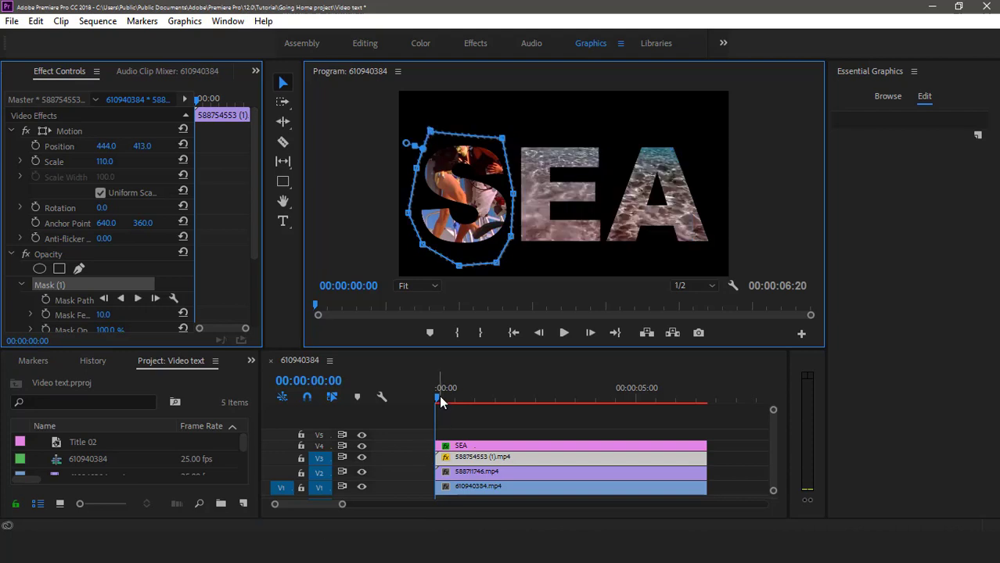
# Reposition the clip 588711746.mp4 to about 711, 638 so its subject shows inside the letter E at 00:00:01:11
pyautogui.moveTo(440, 399); pyautogui.dragTo(492, 399)
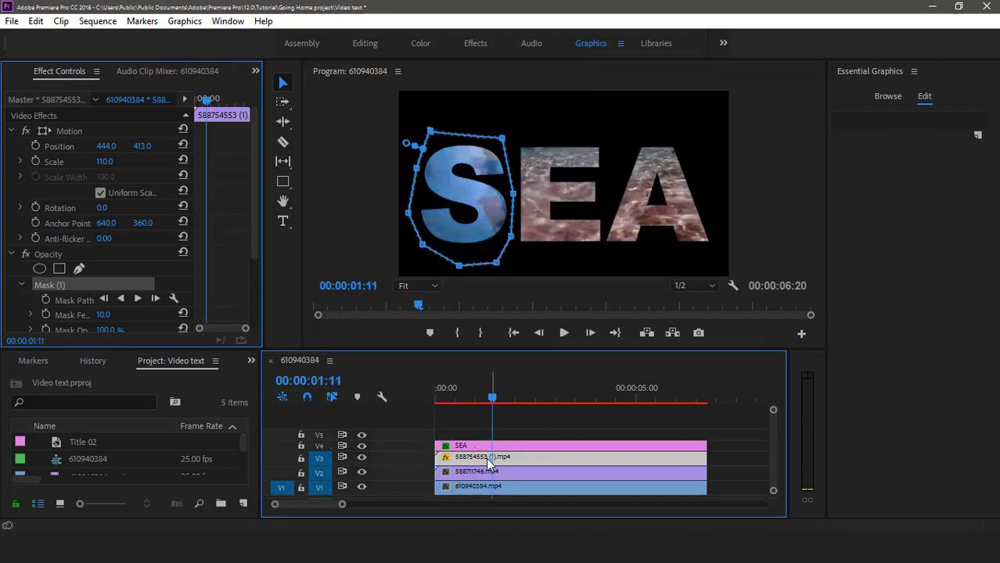
pyautogui.click(477, 473)
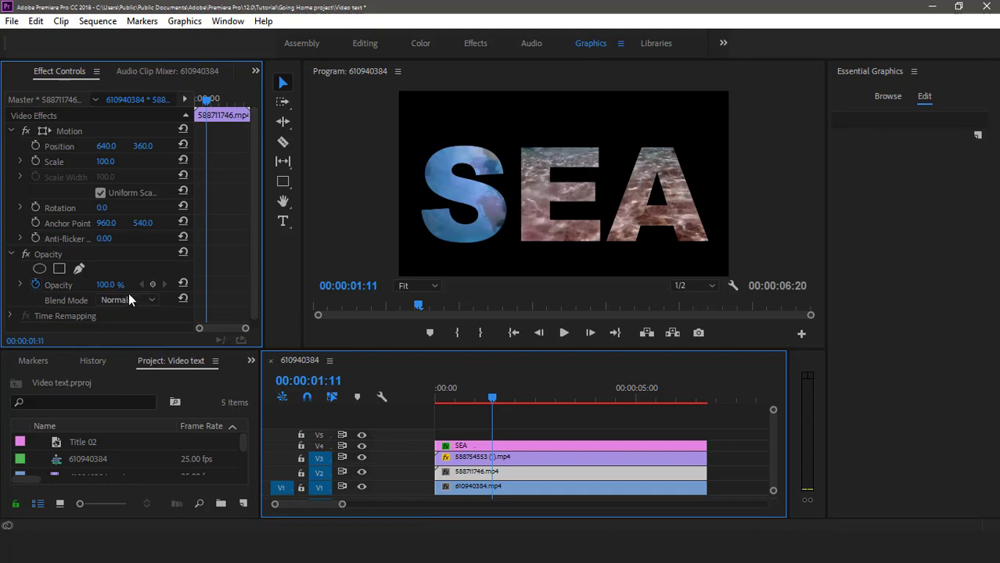
pyautogui.moveTo(104, 145); pyautogui.dragTo(184, 146)
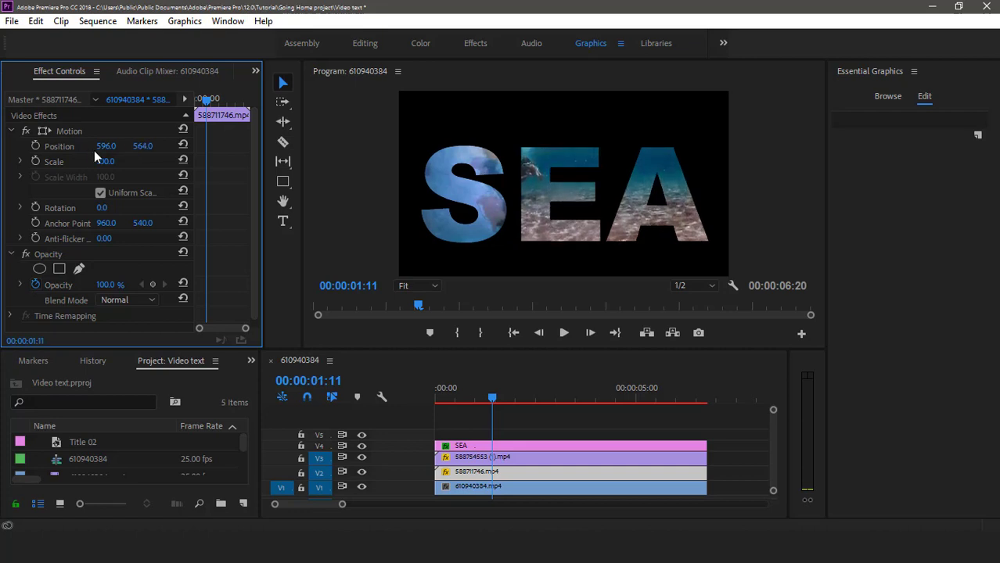
pyautogui.moveTo(106, 145); pyautogui.dragTo(178, 147)
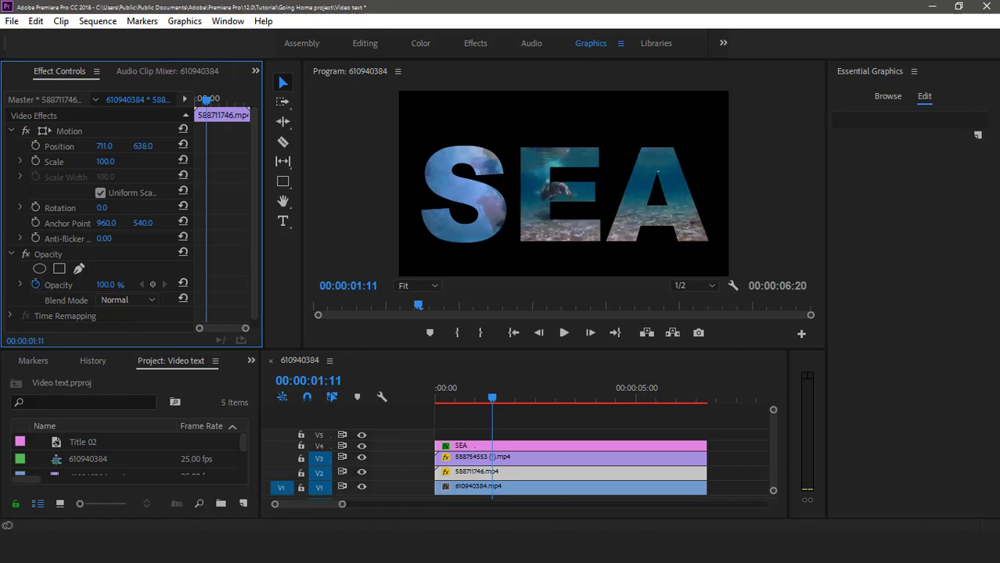
# Draw a closed freehand opacity mask around the letter E on the clip 588711746.mp4
pyautogui.click(78, 269)
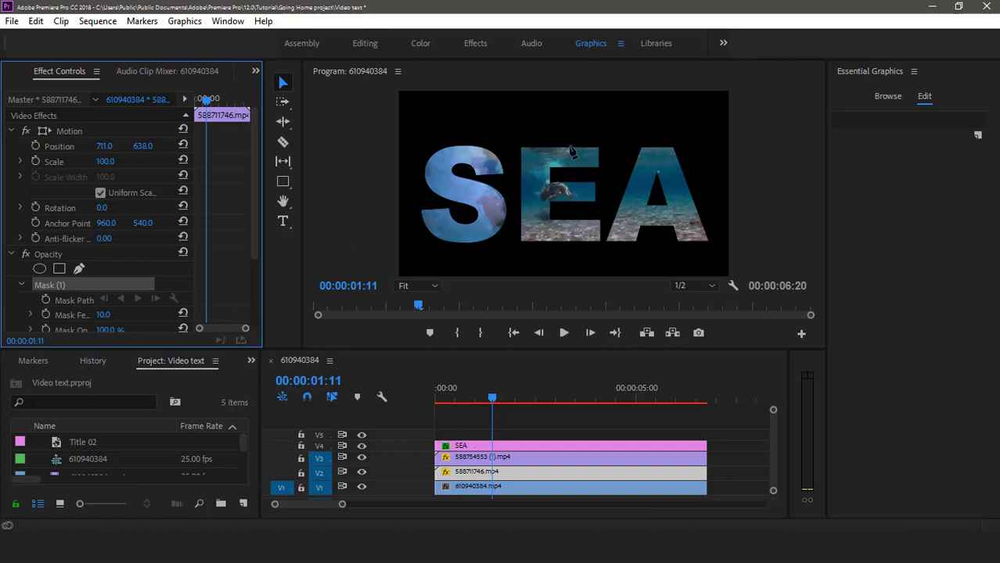
pyautogui.click(508, 125)
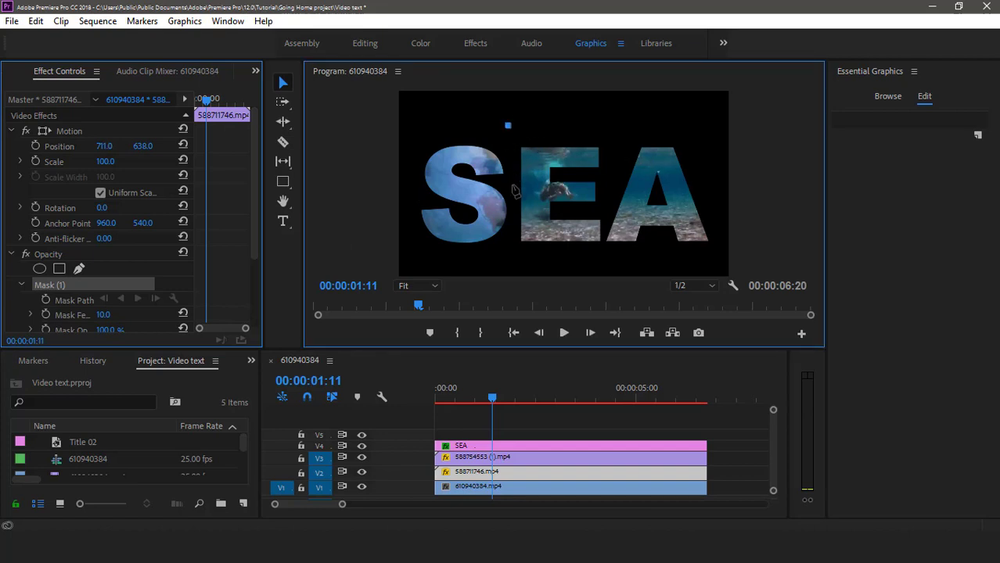
pyautogui.click(513, 184)
pyautogui.click(511, 252)
pyautogui.click(590, 262)
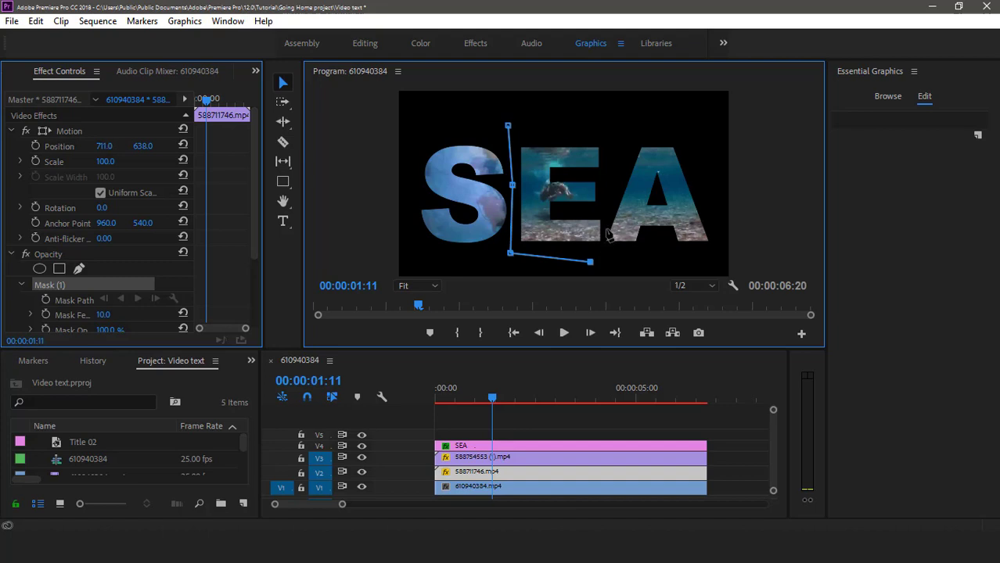
pyautogui.click(606, 227)
pyautogui.click(609, 136)
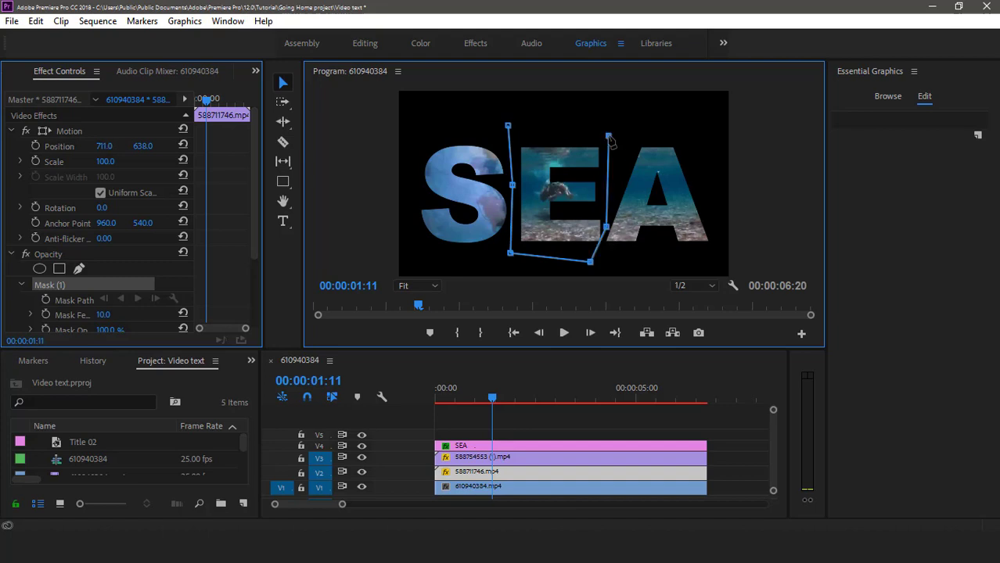
pyautogui.click(508, 126)
# Reposition the clip 610940384.mp4 to about 1007, 352 so the turtle shows inside the letter A at the sequence start
pyautogui.moveTo(437, 401)
pyautogui.mouseDown()
pyautogui.moveTo(618, 408)
pyautogui.moveTo(421, 409)
pyautogui.mouseUp()
pyautogui.click(463, 489)
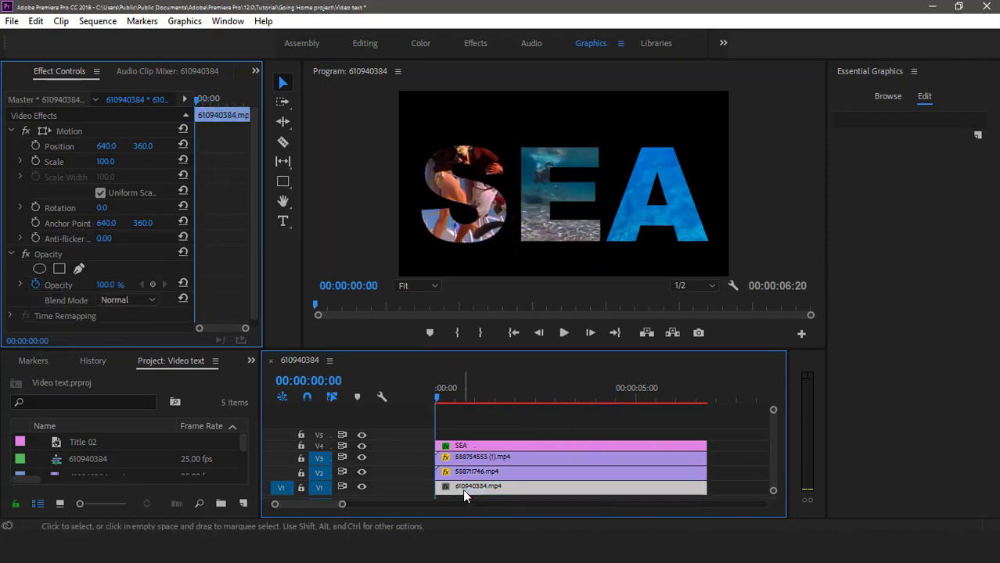
pyautogui.click(78, 268)
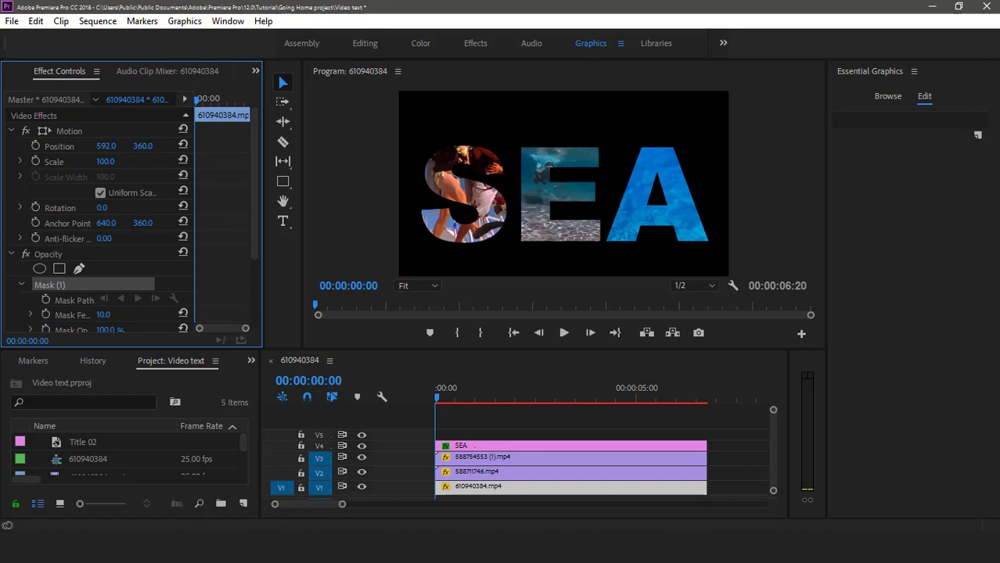
pyautogui.moveTo(107, 146); pyautogui.dragTo(216, 146)
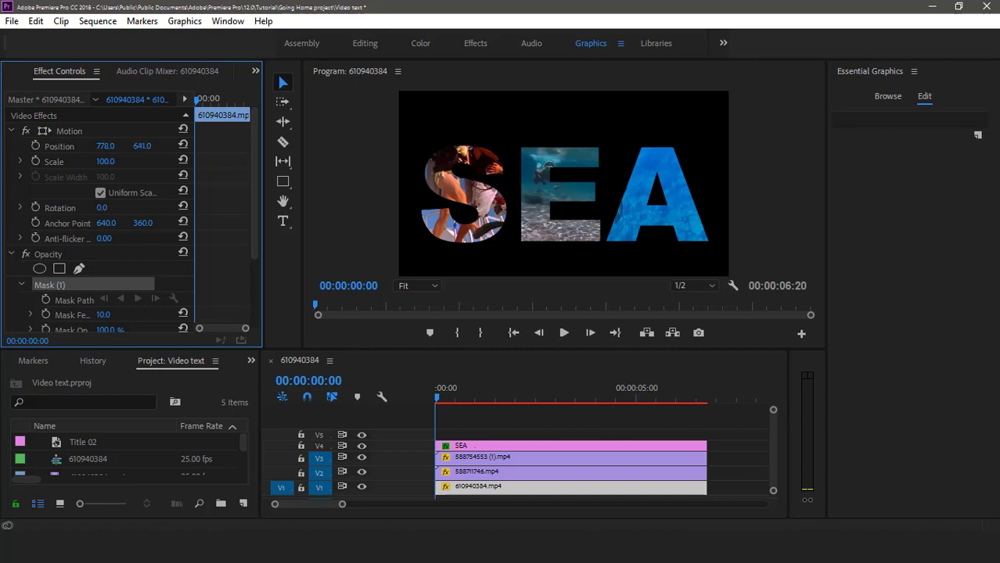
pyautogui.moveTo(141, 145); pyautogui.dragTo(117, 147)
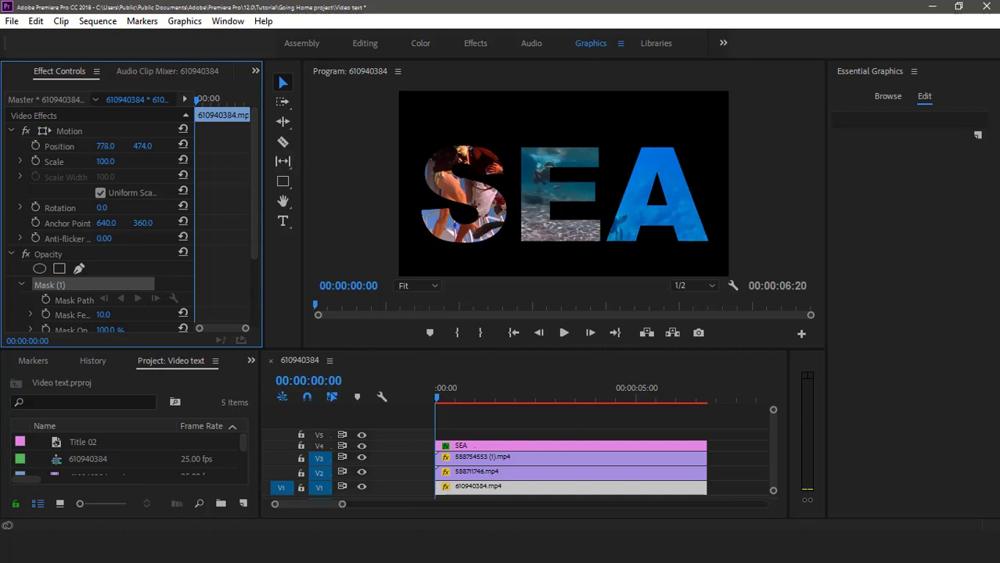
pyautogui.moveTo(107, 145); pyautogui.dragTo(133, 146)
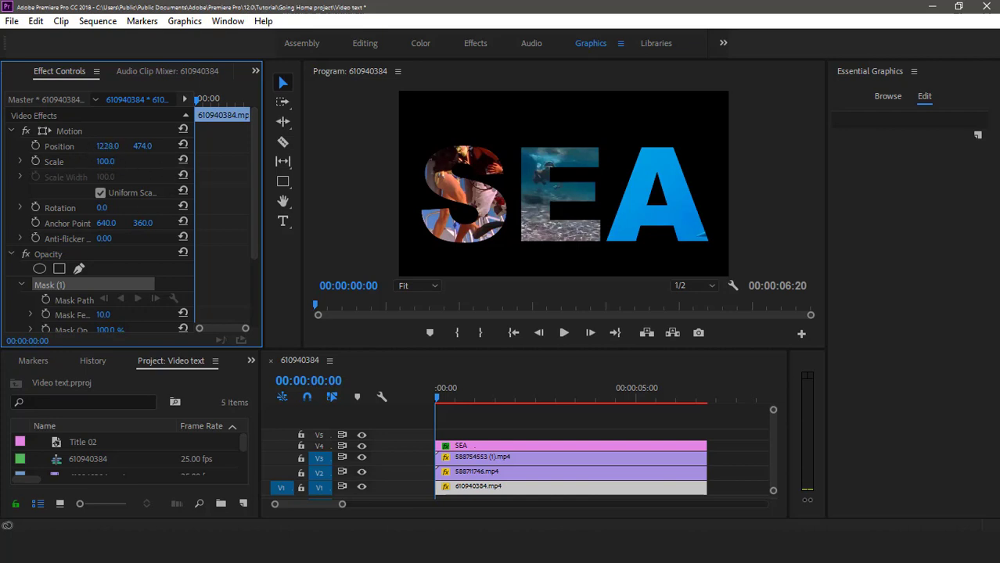
pyautogui.moveTo(106, 146)
pyautogui.mouseDown()
pyautogui.moveTo(92, 146)
pyautogui.moveTo(158, 146)
pyautogui.moveTo(97, 145)
pyautogui.mouseUp()
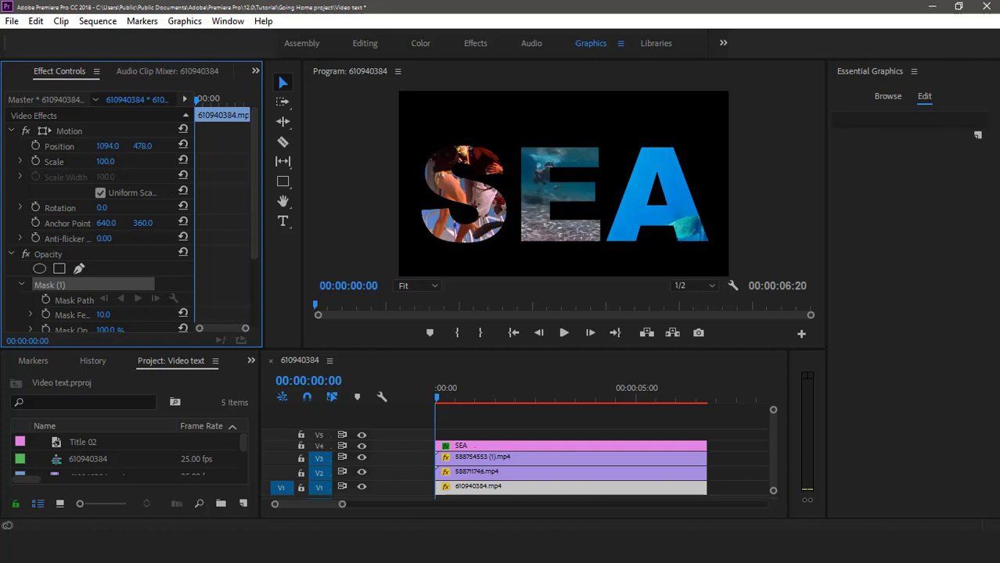
pyautogui.moveTo(107, 145); pyautogui.dragTo(74, 146)
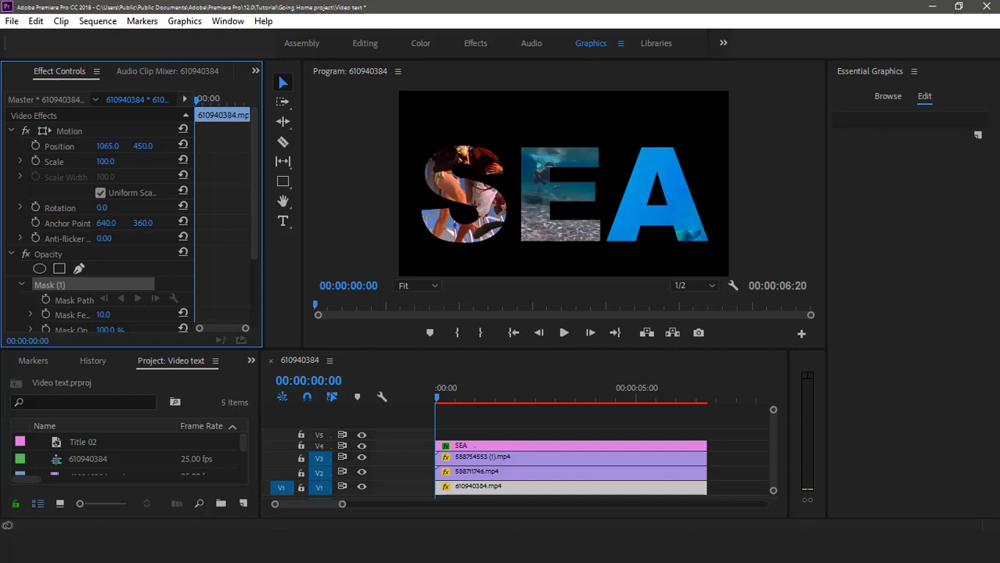
pyautogui.moveTo(143, 145)
pyautogui.mouseDown()
pyautogui.moveTo(115, 146)
pyautogui.moveTo(137, 145)
pyautogui.moveTo(128, 145)
pyautogui.mouseUp()
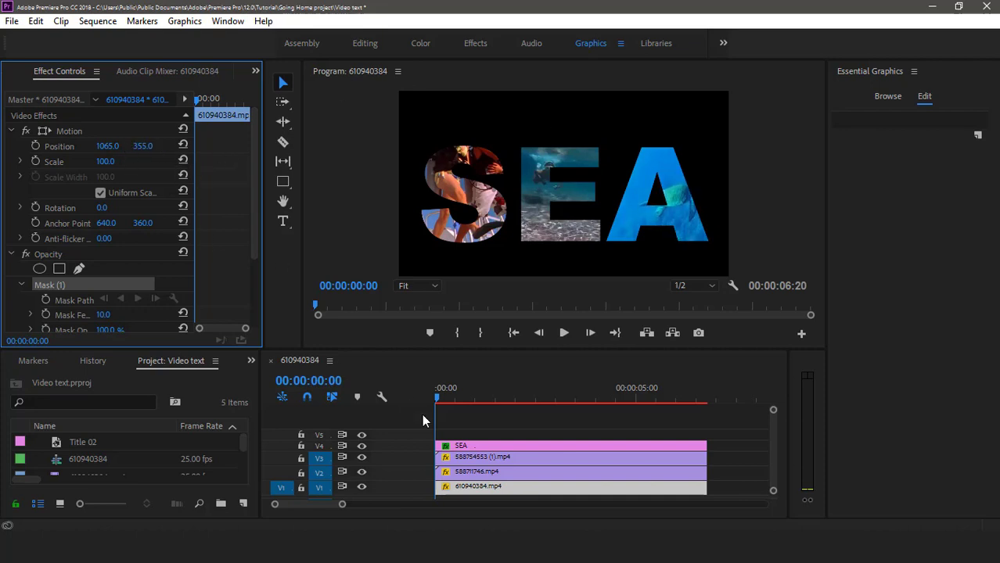
pyautogui.click(104, 149)
pyautogui.moveTo(143, 146); pyautogui.dragTo(84, 145)
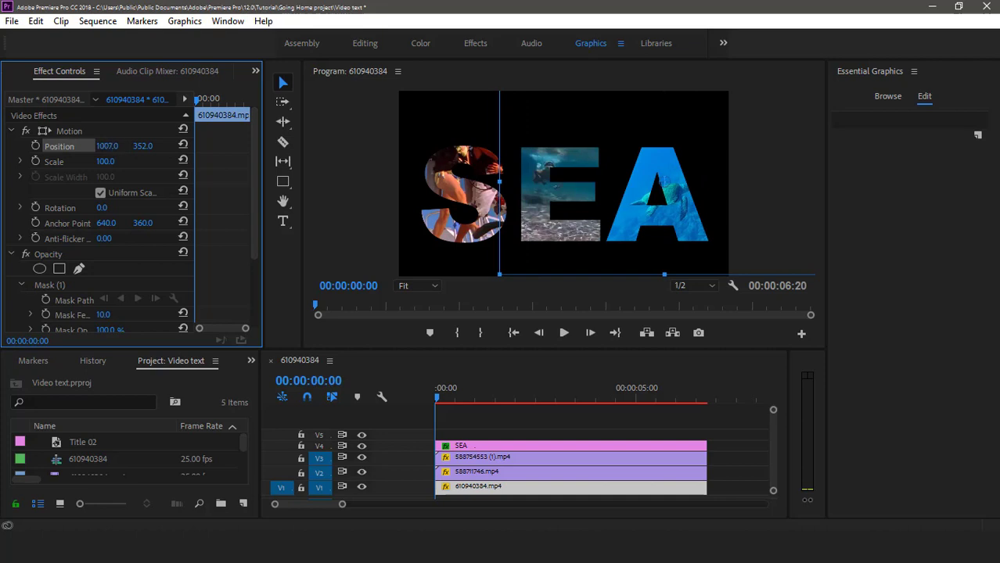
# Draw a closed freehand opacity mask around the letter A on the clip 610940384.mp4
pyautogui.click(79, 268)
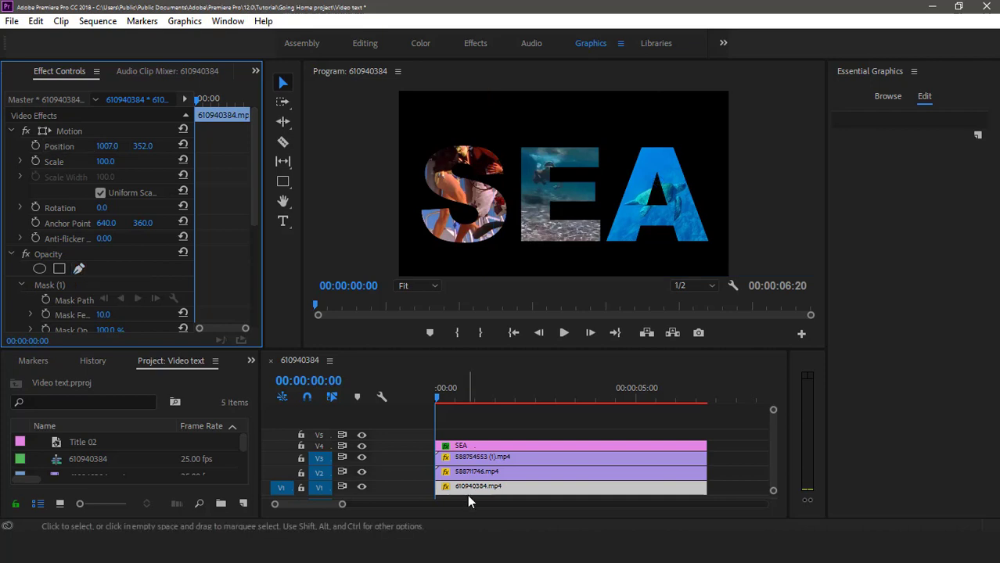
pyautogui.click(467, 491)
pyautogui.click(77, 270)
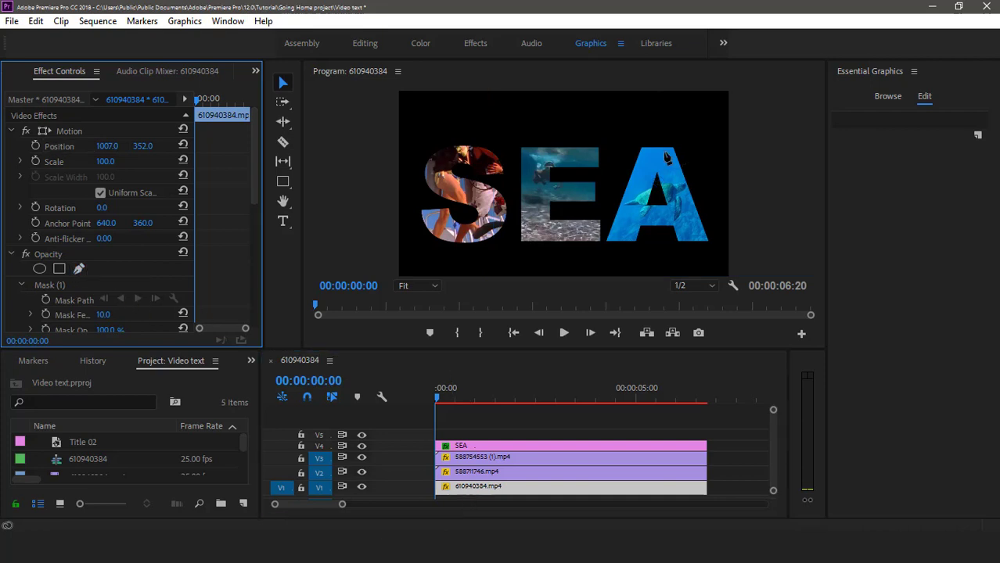
pyautogui.click(636, 129)
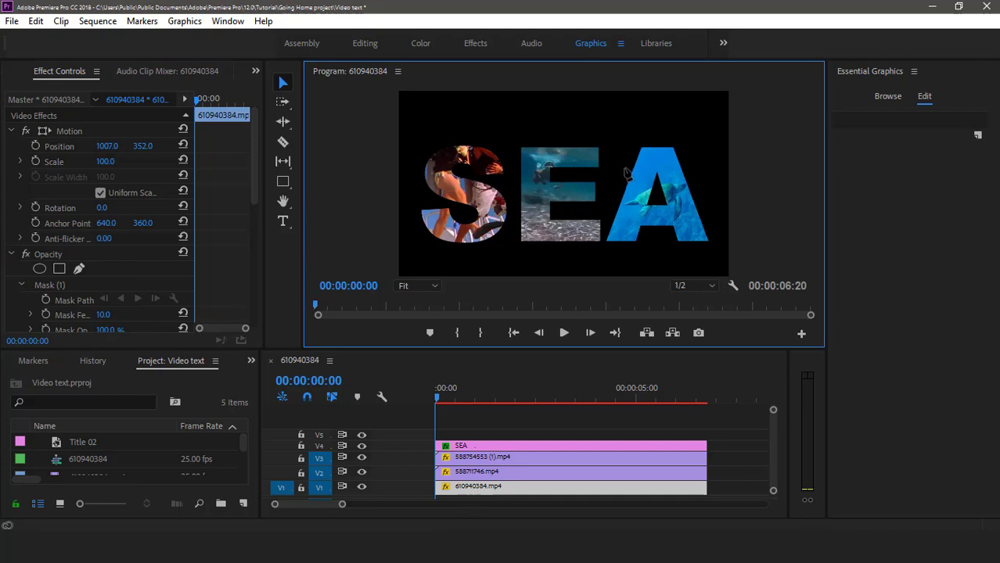
pyautogui.click(602, 248)
pyautogui.click(714, 260)
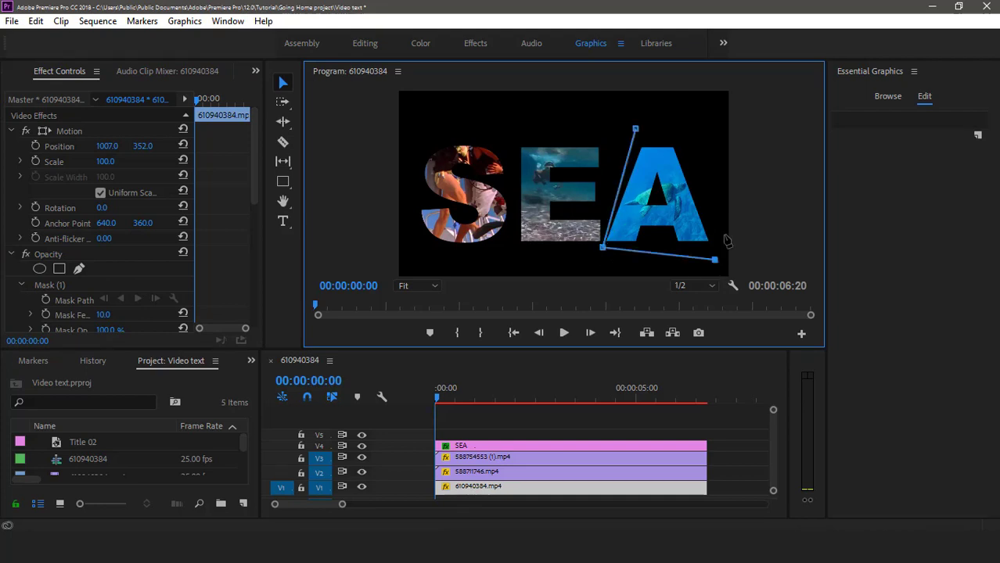
pyautogui.click(714, 198)
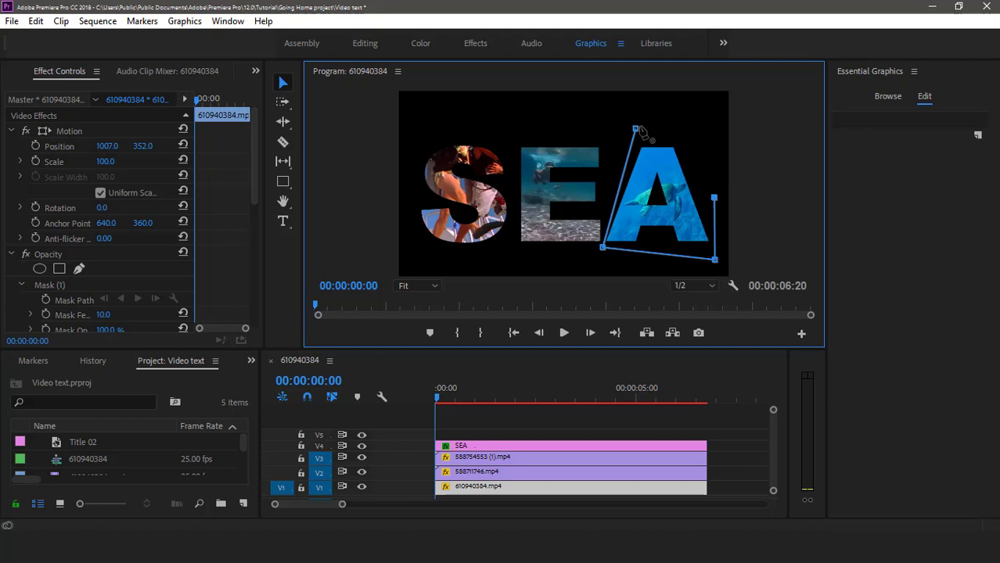
pyautogui.click(637, 130)
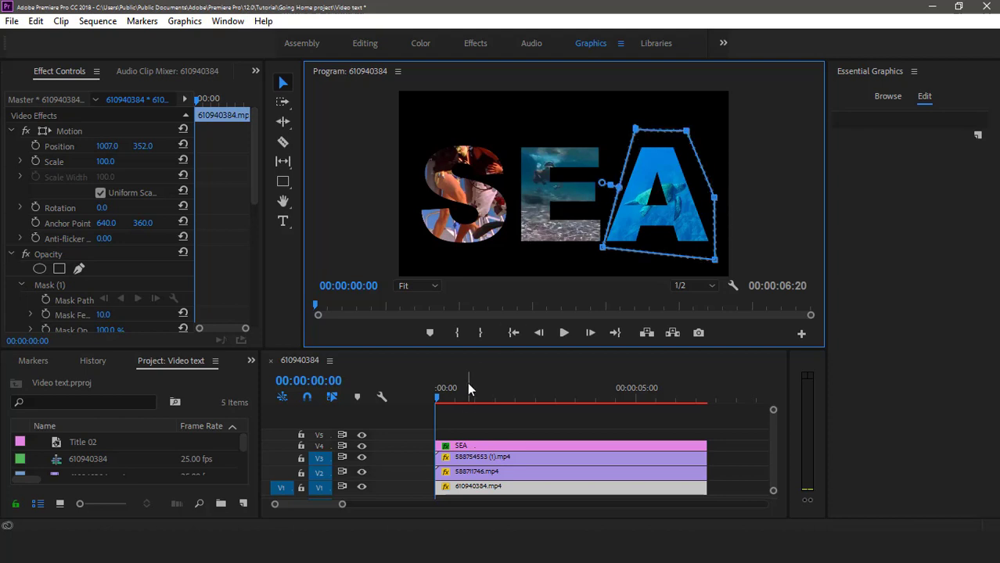
# Enlarge the preview, play the sequence and scrub through it to review the footage inside each SEA letter
pyautogui.moveTo(466, 396); pyautogui.dragTo(432, 399)
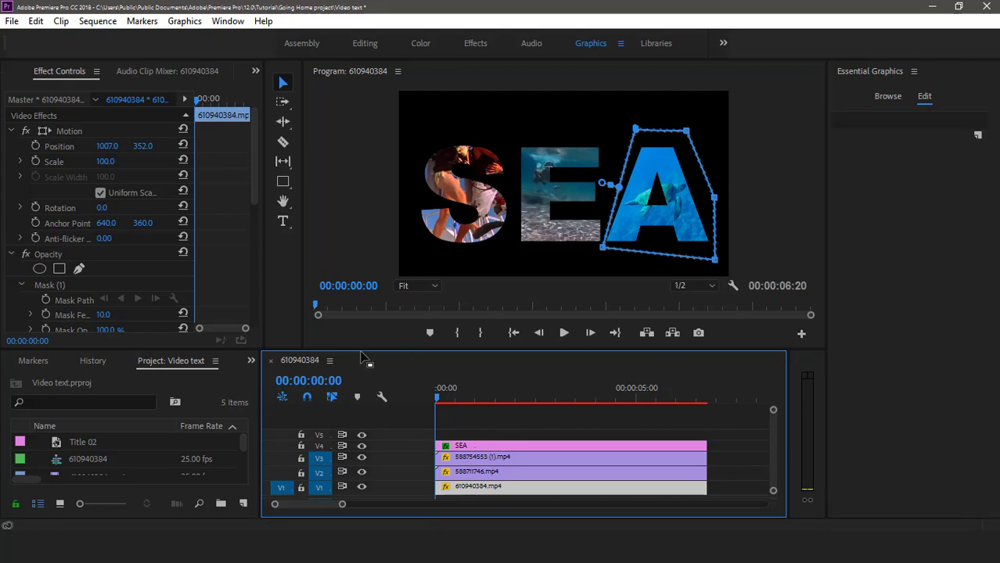
pyautogui.moveTo(364, 355); pyautogui.dragTo(335, 421)
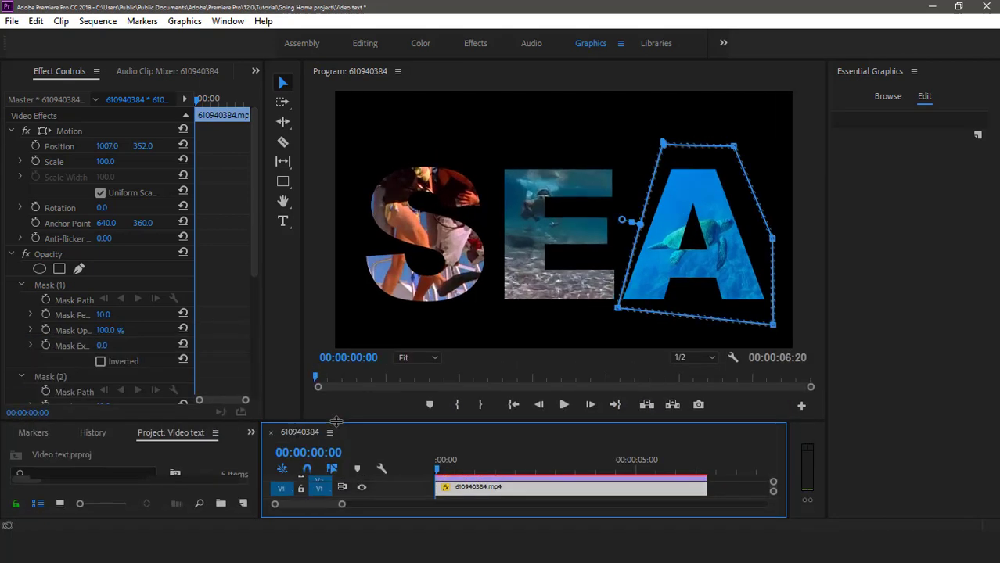
pyautogui.press('space')
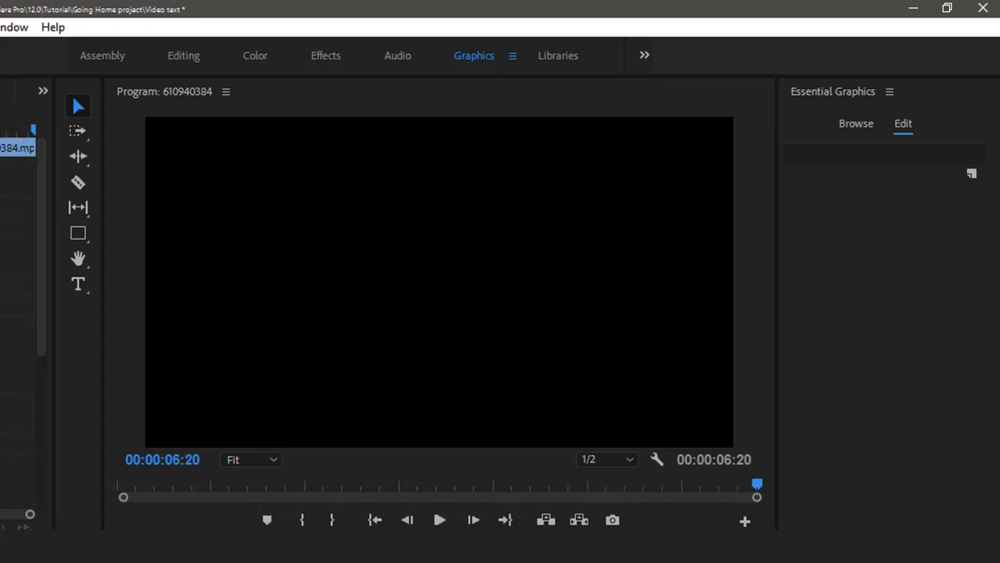
pyautogui.moveTo(597, 371); pyautogui.dragTo(580, 398)
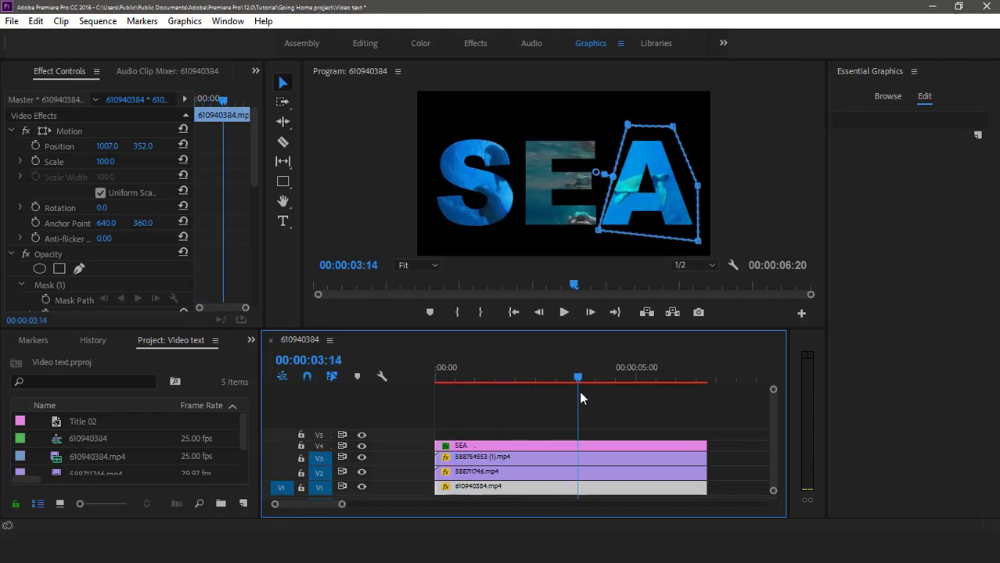
pyautogui.moveTo(580, 398); pyautogui.dragTo(654, 405)
pyautogui.moveTo(465, 405); pyautogui.dragTo(675, 433)
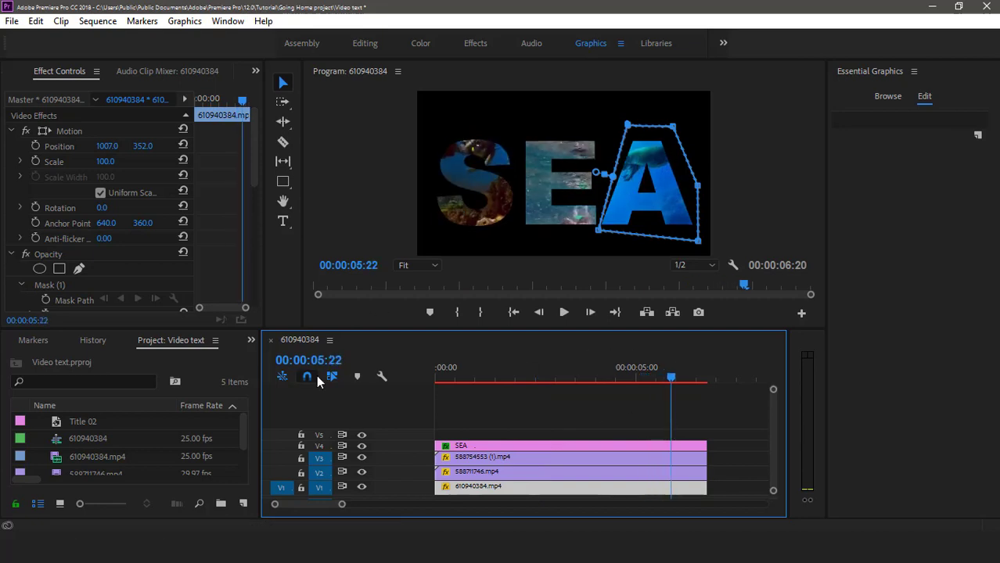
pyautogui.click(484, 407)
pyautogui.moveTo(440, 374); pyautogui.dragTo(479, 378)
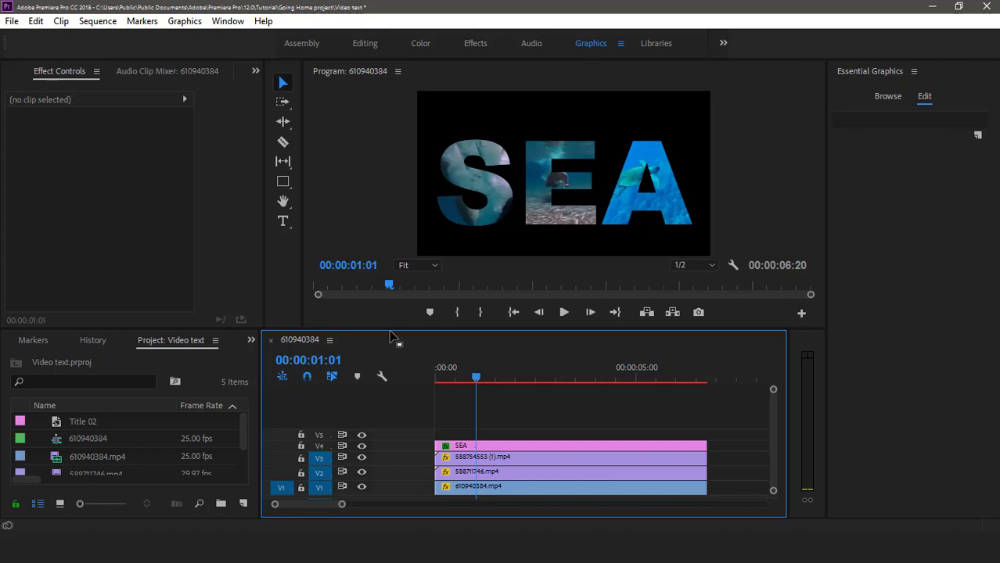
pyautogui.moveTo(385, 330); pyautogui.dragTo(406, 268)
pyautogui.click(541, 446)
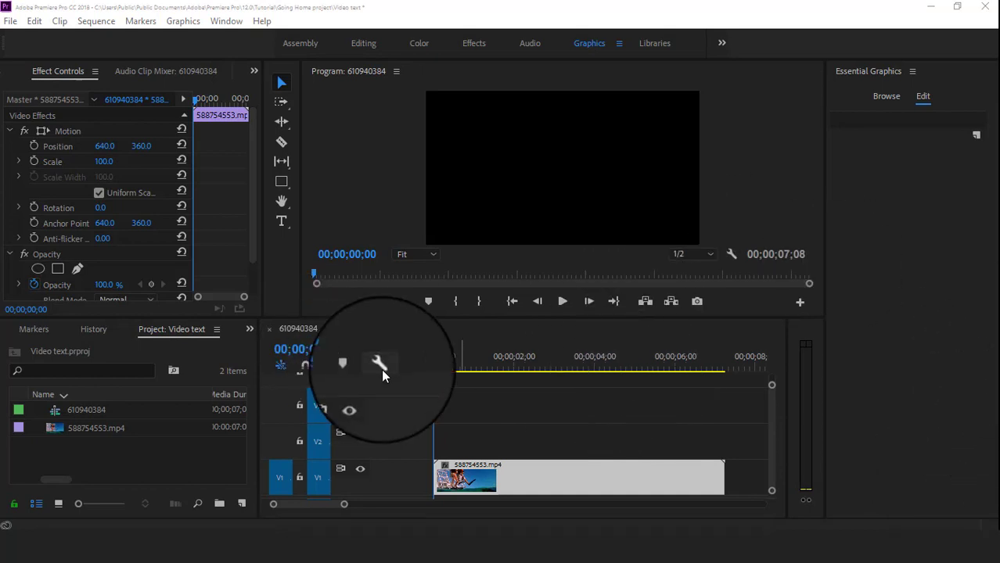
# Nudge the clip 588754553.mp4 to the very start of the sequence and place the playhead at 00;00;00;05
pyautogui.moveTo(456, 368)
pyautogui.mouseDown()
pyautogui.moveTo(472, 368)
pyautogui.moveTo(439, 369)
pyautogui.mouseUp()
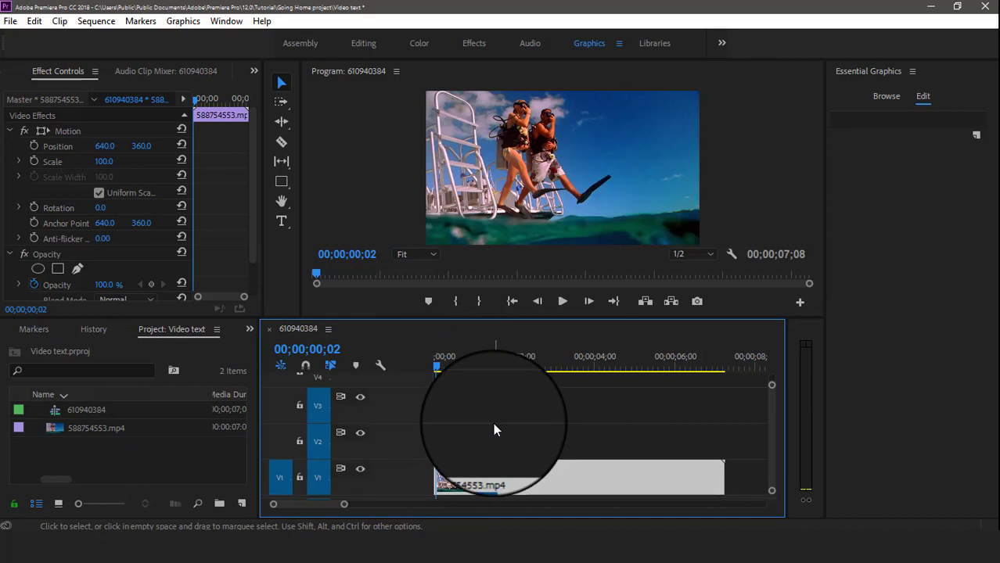
pyautogui.moveTo(445, 375)
pyautogui.mouseDown()
pyautogui.moveTo(433, 368)
pyautogui.moveTo(444, 373)
pyautogui.mouseUp()
pyautogui.moveTo(479, 475); pyautogui.dragTo(478, 475)
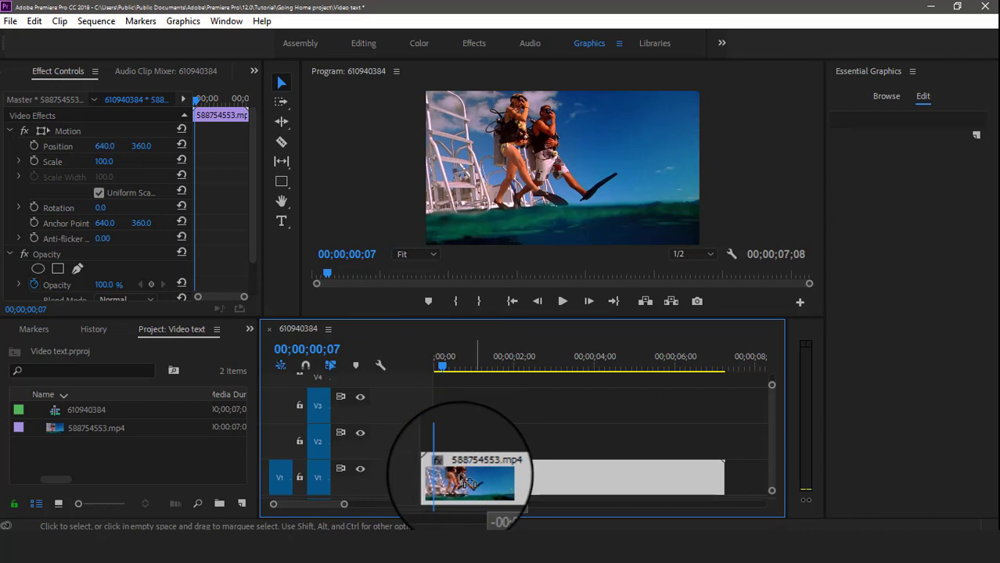
pyautogui.click(440, 373)
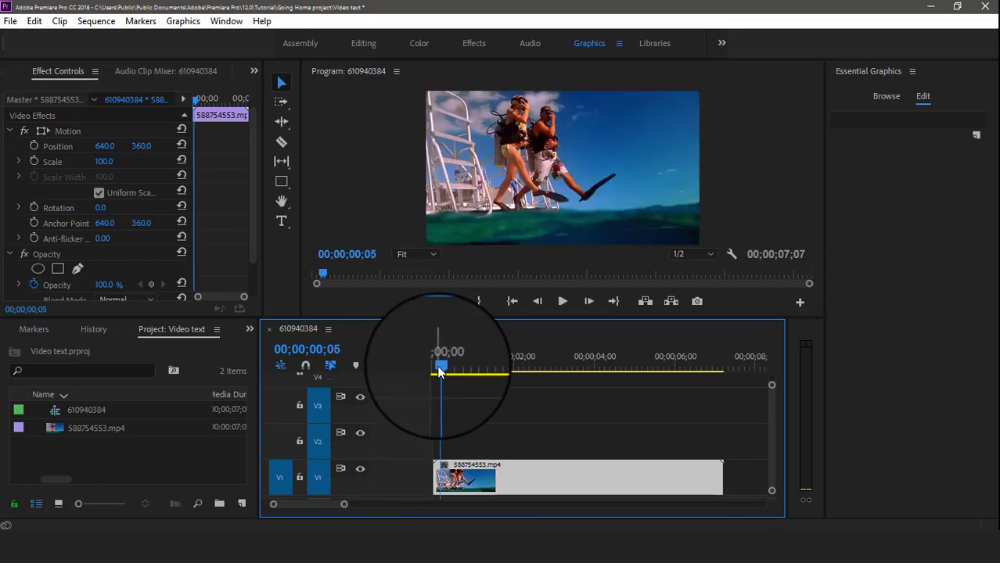
# Create a 1280 × 720 legacy title named "shape 1"
pyautogui.click(11, 24)
pyautogui.moveTo(115, 39)
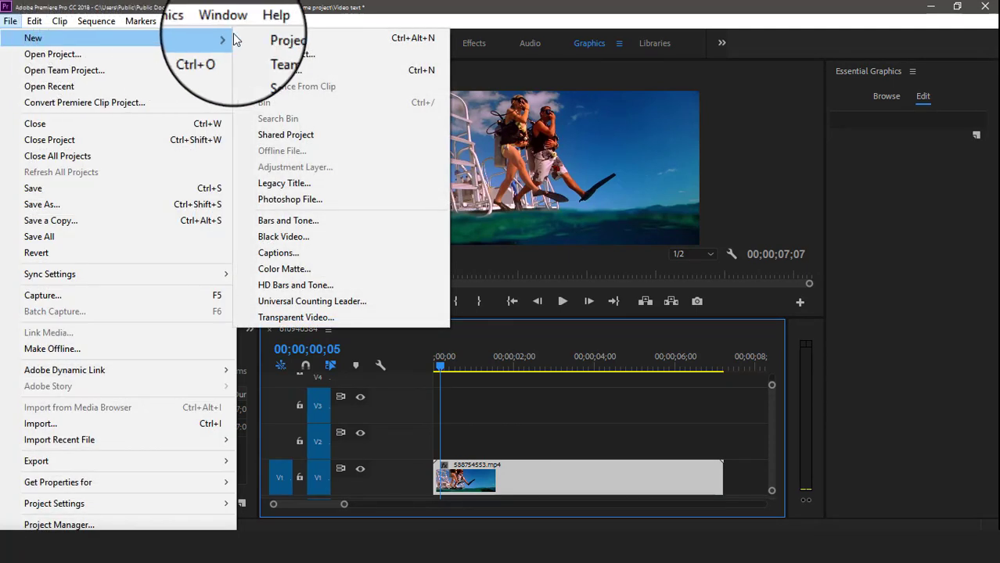
pyautogui.click(288, 184)
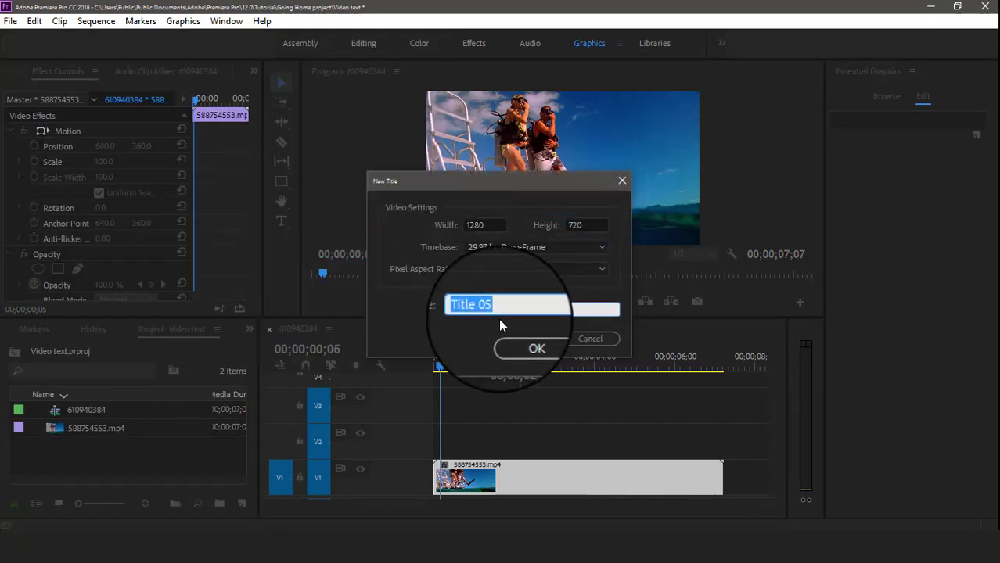
pyautogui.write('tit')
pyautogui.press('BackSpace')
pyautogui.press('BackSpace')
pyautogui.press('BackSpace')
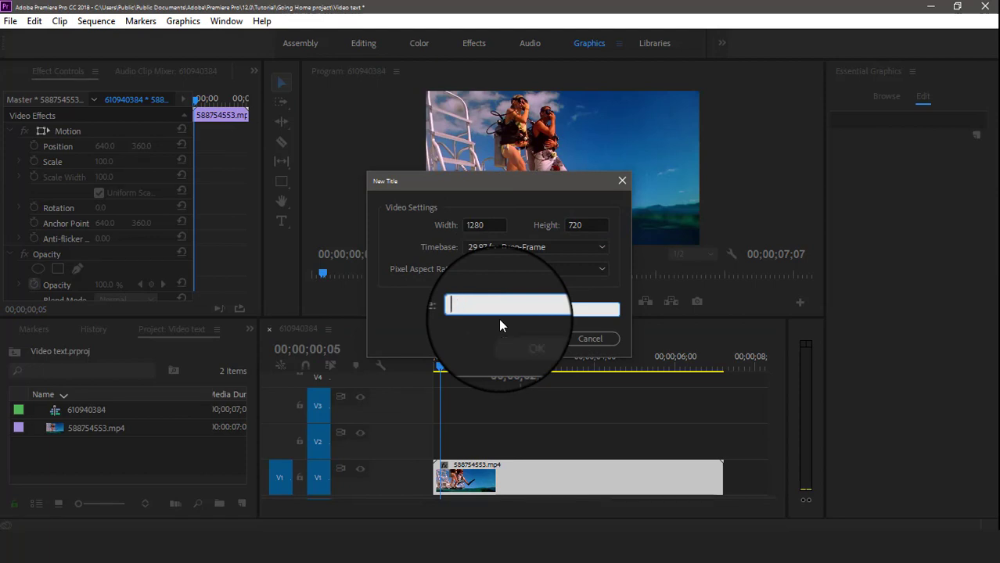
pyautogui.write('shape')
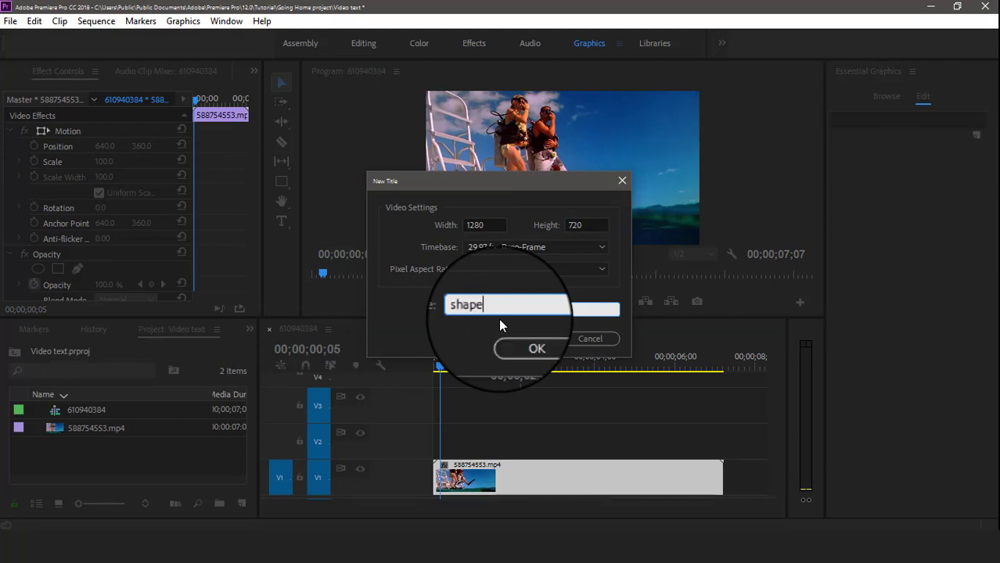
pyautogui.write(' 1')
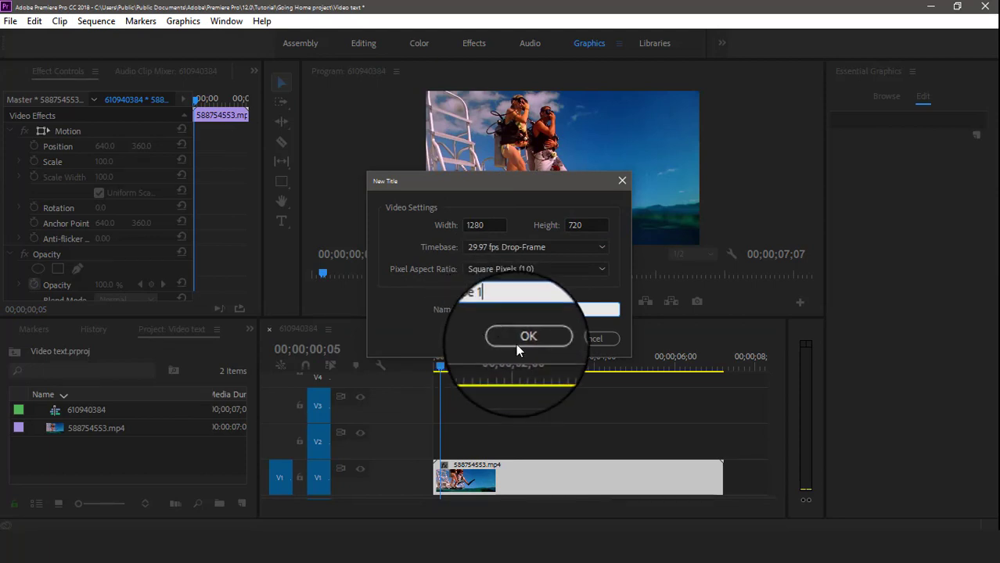
pyautogui.click(520, 344)
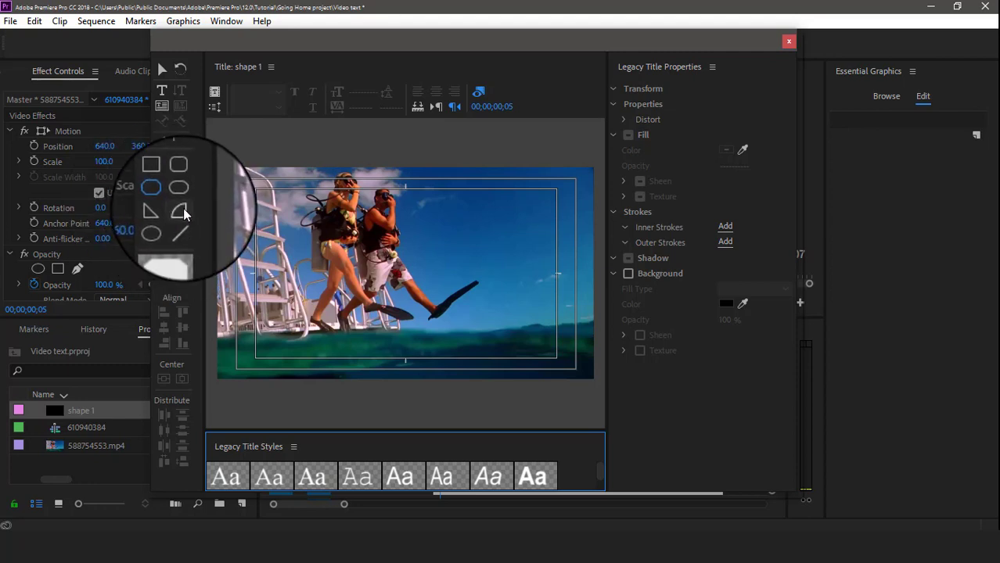
# Draw a filled circle about 511.5 px in diameter in the shape 1 title and position it near the frame's centre
pyautogui.click(161, 226)
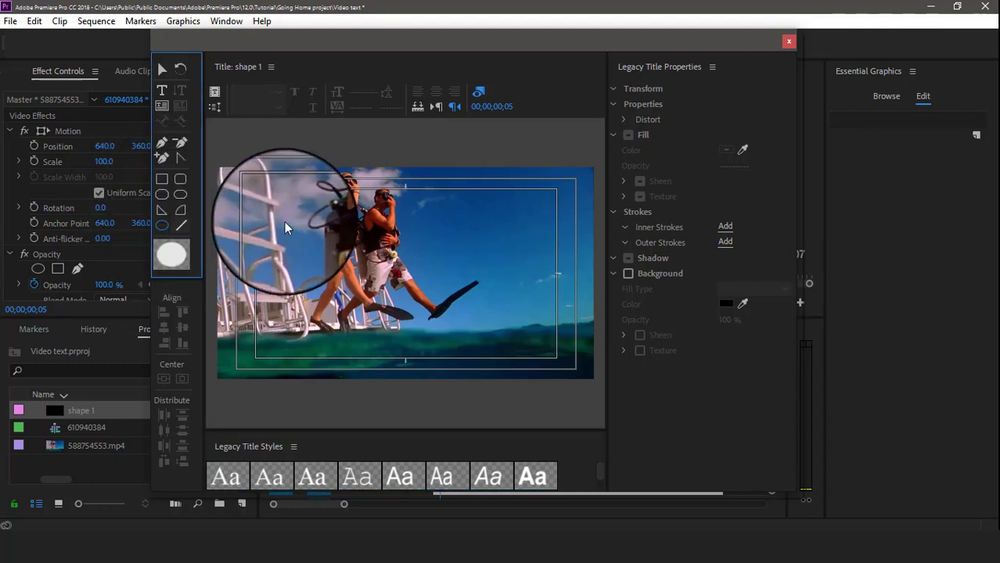
pyautogui.moveTo(320, 203)
pyautogui.mouseDown()
pyautogui.moveTo(358, 228)
pyautogui.moveTo(475, 368)
pyautogui.mouseUp()
pyautogui.press('v')
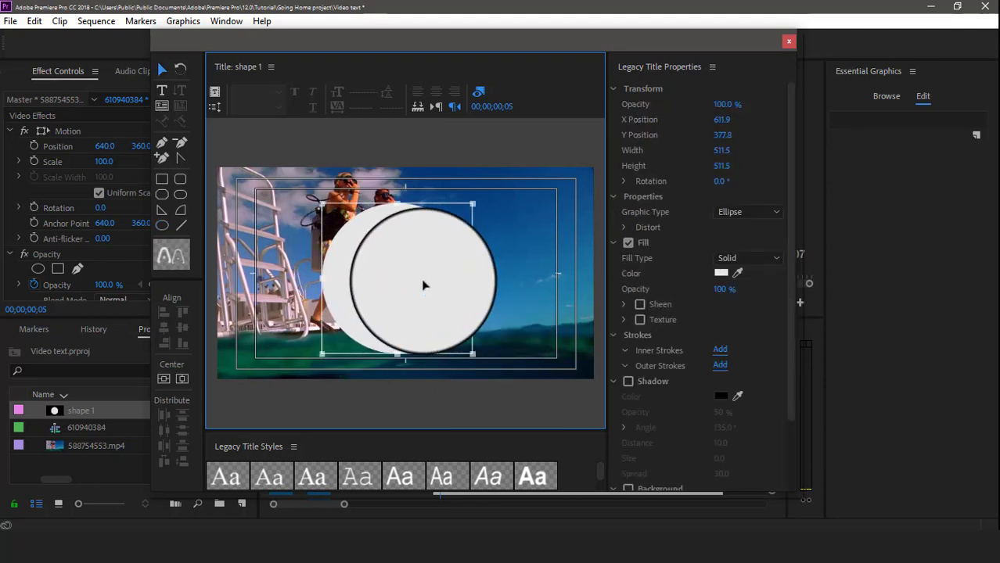
pyautogui.moveTo(424, 283); pyautogui.dragTo(427, 275)
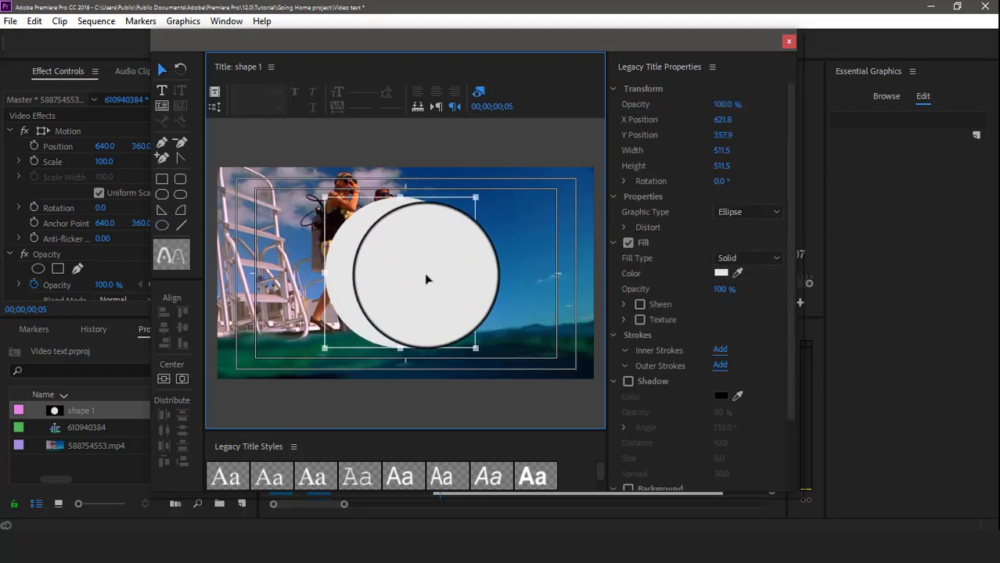
pyautogui.click(787, 40)
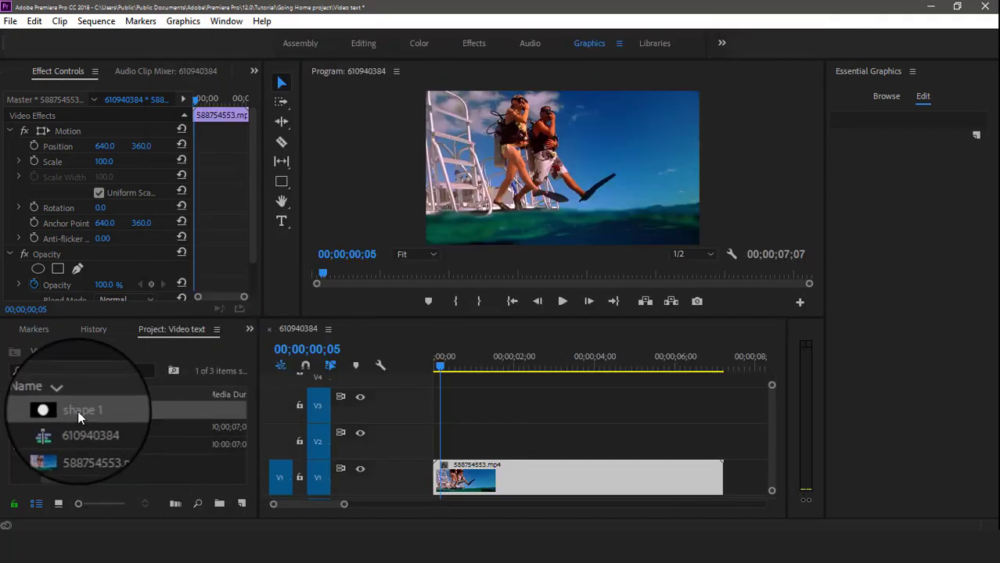
# Place the shape 1 title on track V2 over the full length of the diving clip and scale it to 127
pyautogui.moveTo(77, 410); pyautogui.dragTo(403, 433)
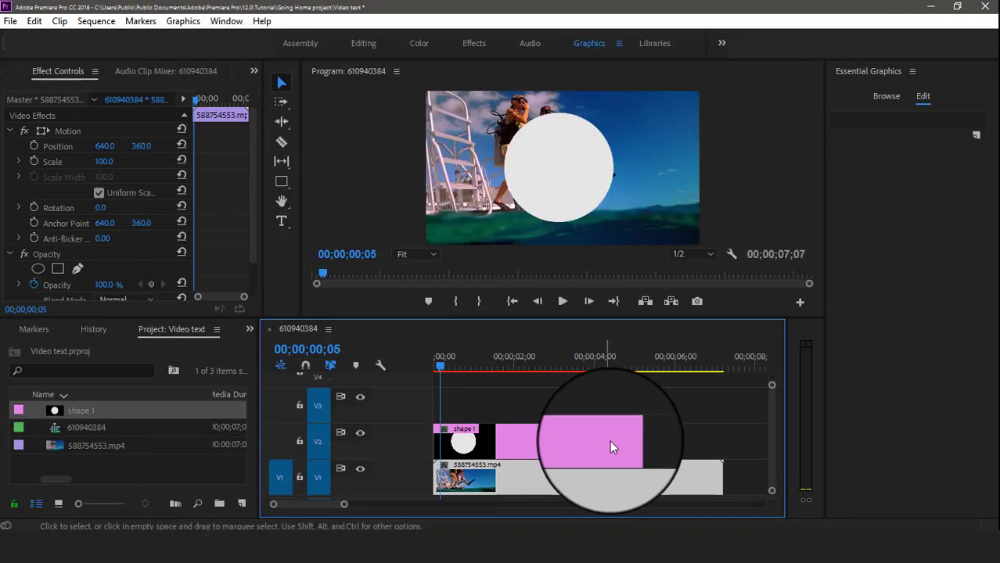
pyautogui.moveTo(632, 433); pyautogui.dragTo(721, 433)
pyautogui.moveTo(103, 162); pyautogui.dragTo(114, 166)
pyautogui.click(503, 442)
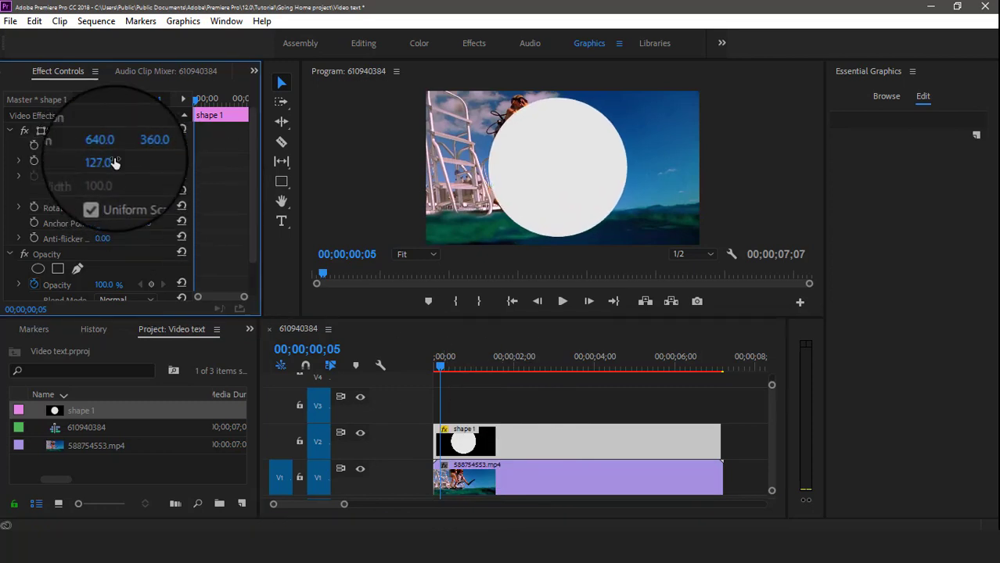
# Search the effects for "track matte" and apply Track Matte Key to the clip 588754553.mp4 on track V1
pyautogui.click(526, 477)
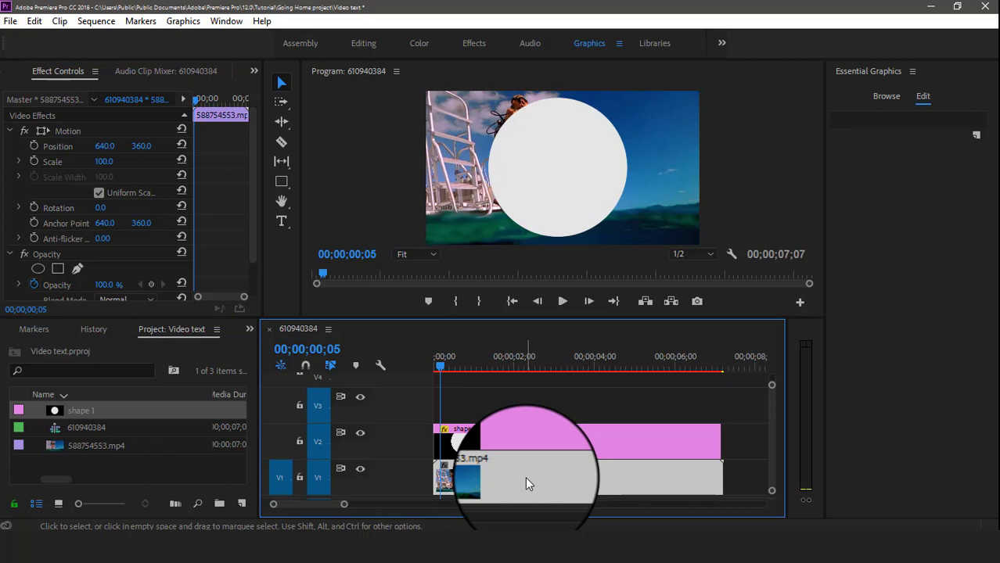
pyautogui.click(250, 328)
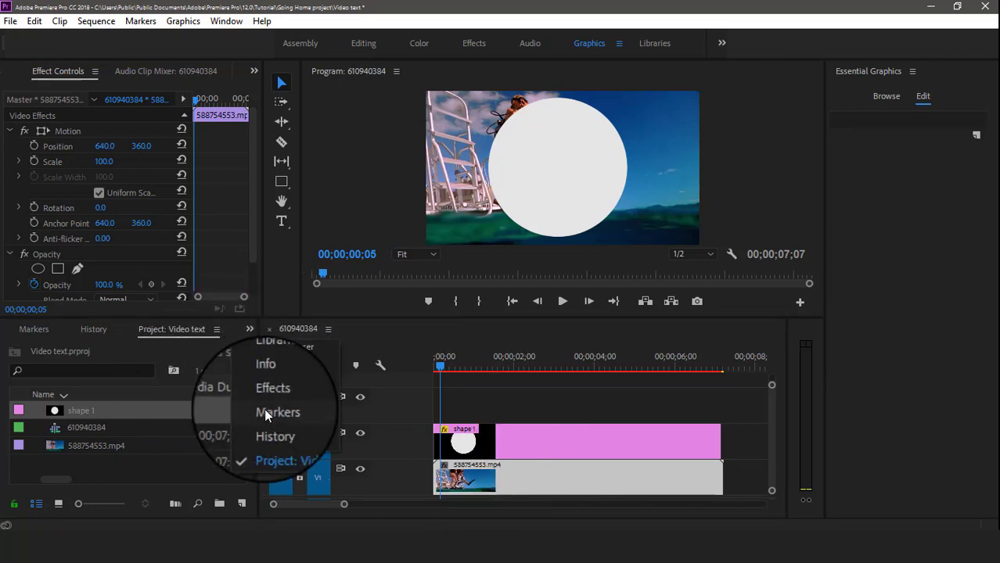
pyautogui.click(263, 395)
pyautogui.click(87, 349)
pyautogui.write('TRACK MATTE')
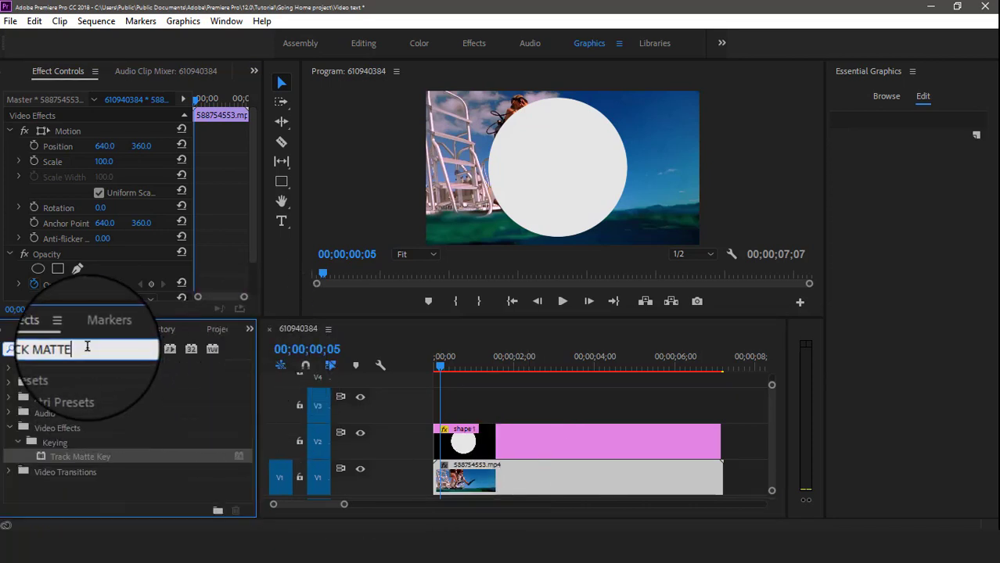
pyautogui.press('BackSpace')
pyautogui.press('BackSpace')
pyautogui.press('BackSpace')
pyautogui.press('BackSpace')
pyautogui.press('BackSpace')
pyautogui.press('BackSpace')
pyautogui.press('BackSpace')
pyautogui.press('BackSpace')
pyautogui.press('BackSpace')
pyautogui.press('BackSpace')
pyautogui.press('BackSpace')
pyautogui.click(83, 458)
pyautogui.moveTo(82, 458); pyautogui.dragTo(499, 484)
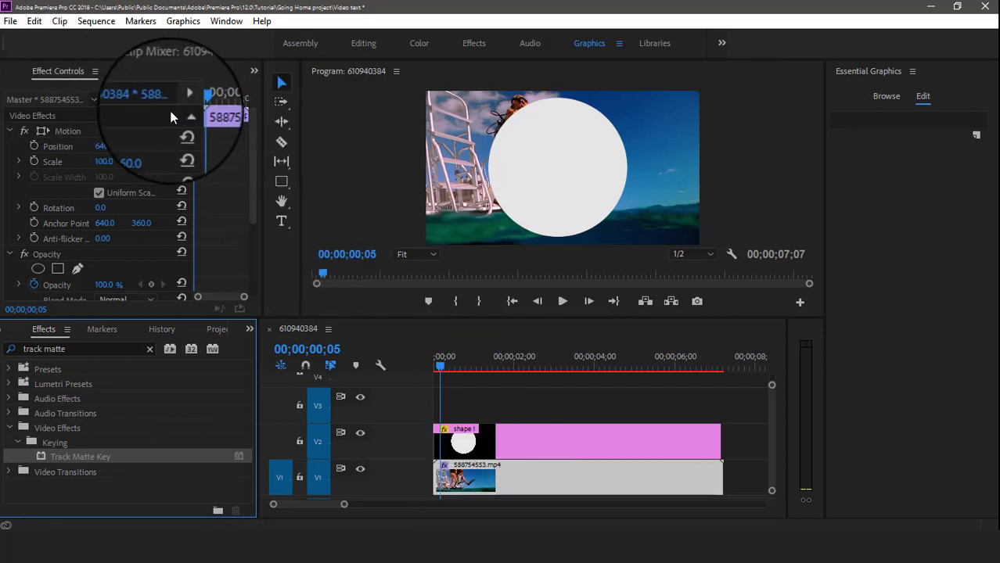
# Set the Track Matte Key's matte to Video 2 on the diving clip
pyautogui.moveTo(254, 124); pyautogui.dragTo(257, 226)
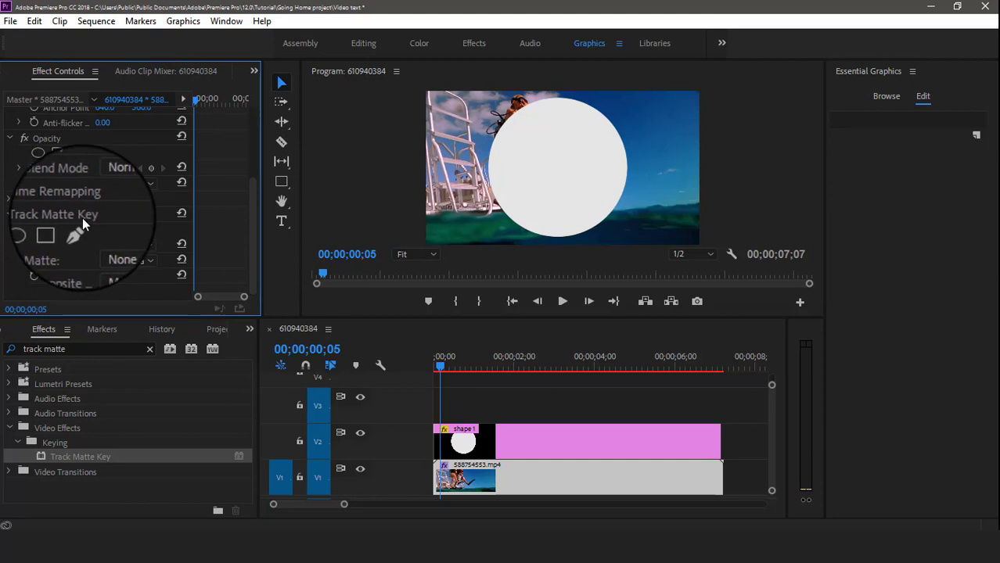
pyautogui.click(144, 247)
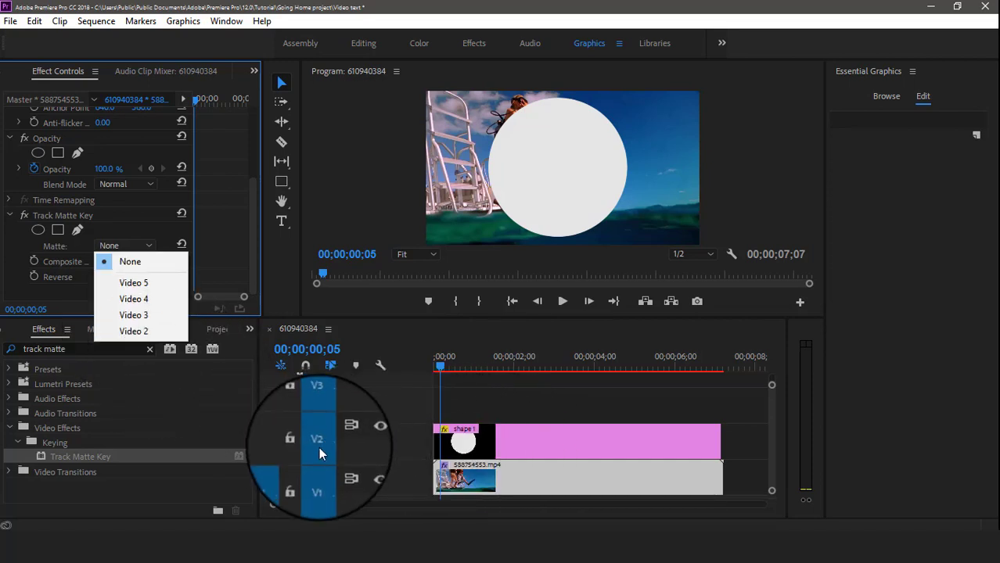
pyautogui.click(141, 332)
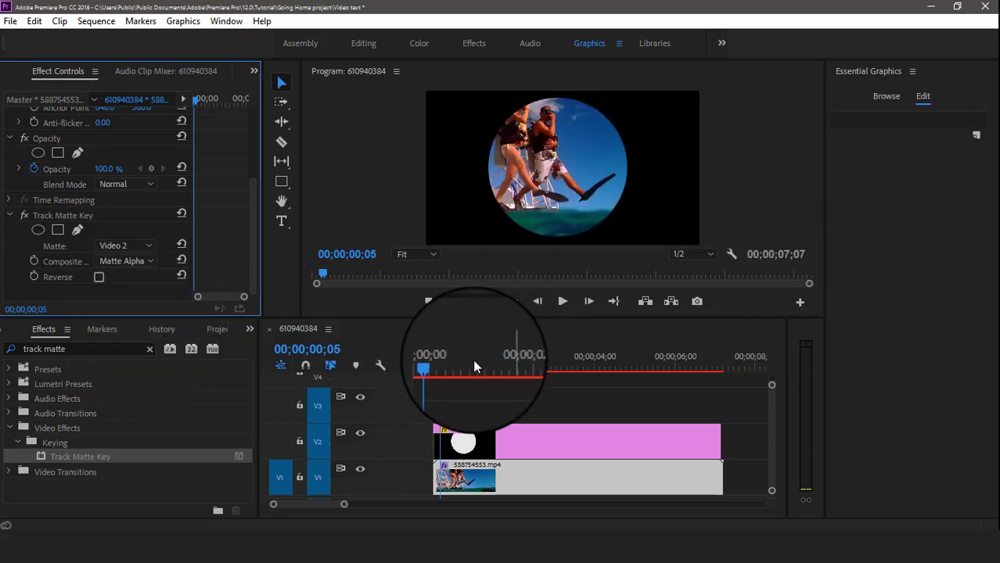
# Play the sequence from the start and scrub through it to review the footage inside the circle
pyautogui.click(448, 364)
pyautogui.moveTo(450, 371); pyautogui.dragTo(421, 388)
pyautogui.press('space')
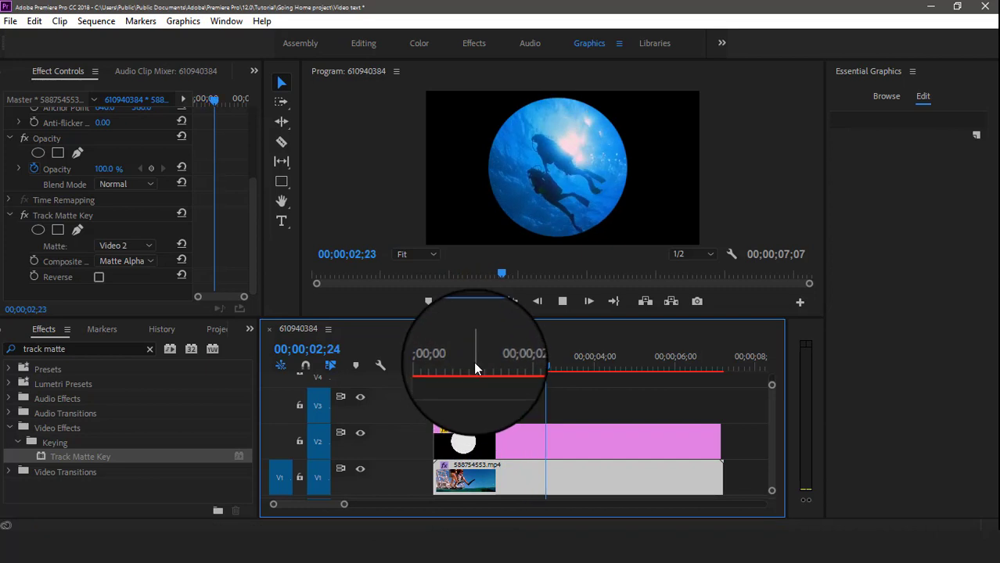
pyautogui.click(469, 366)
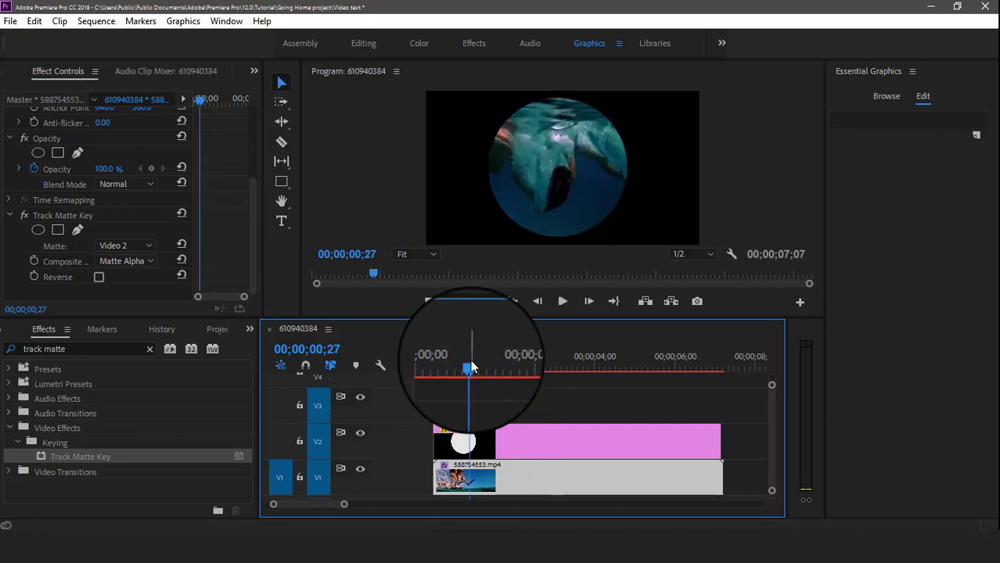
pyautogui.moveTo(471, 368); pyautogui.dragTo(449, 369)
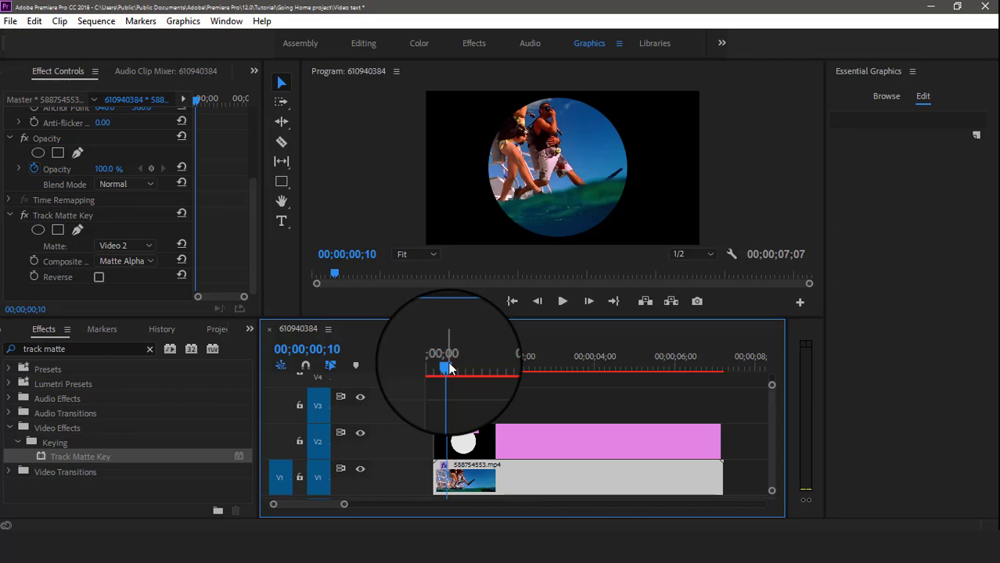
pyautogui.moveTo(448, 369)
pyautogui.mouseDown()
pyautogui.moveTo(463, 369)
pyautogui.moveTo(438, 371)
pyautogui.mouseUp()
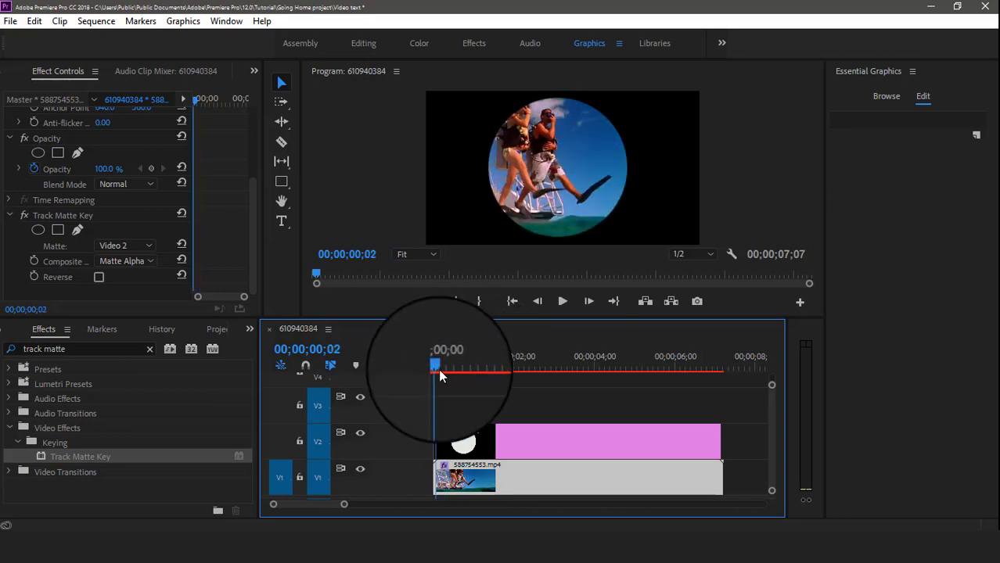
# Undo the matte assignment, delete the shape 1 title from track V2, and clear the effects search
pyautogui.hotkey('ctrl', 'z')
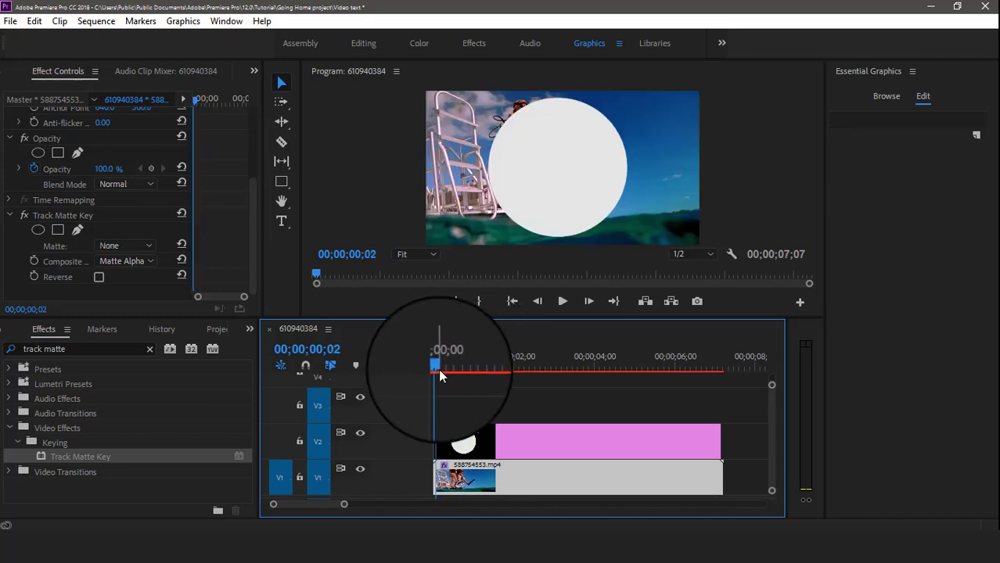
pyautogui.click(523, 448)
pyautogui.press('Delete')
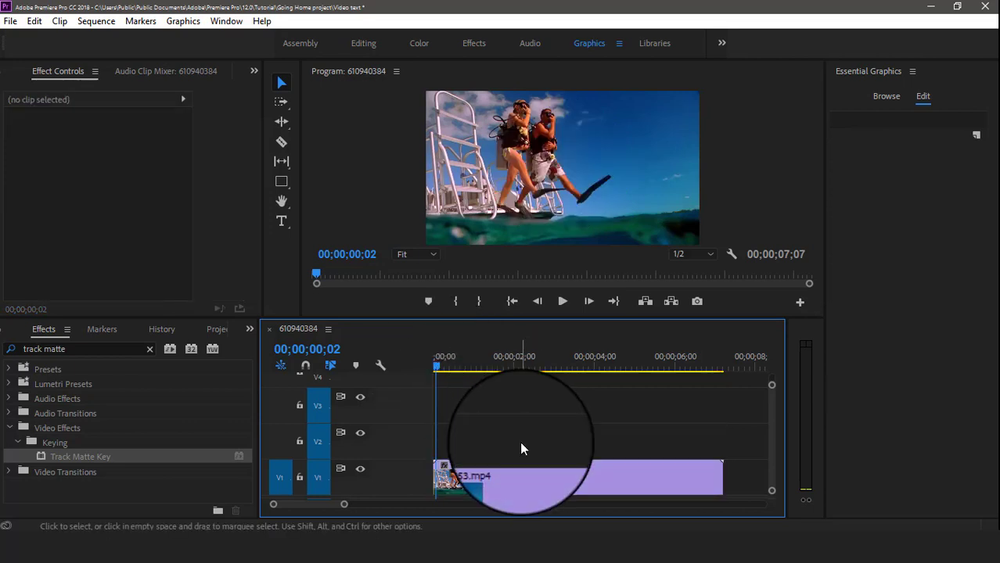
pyautogui.click(146, 348)
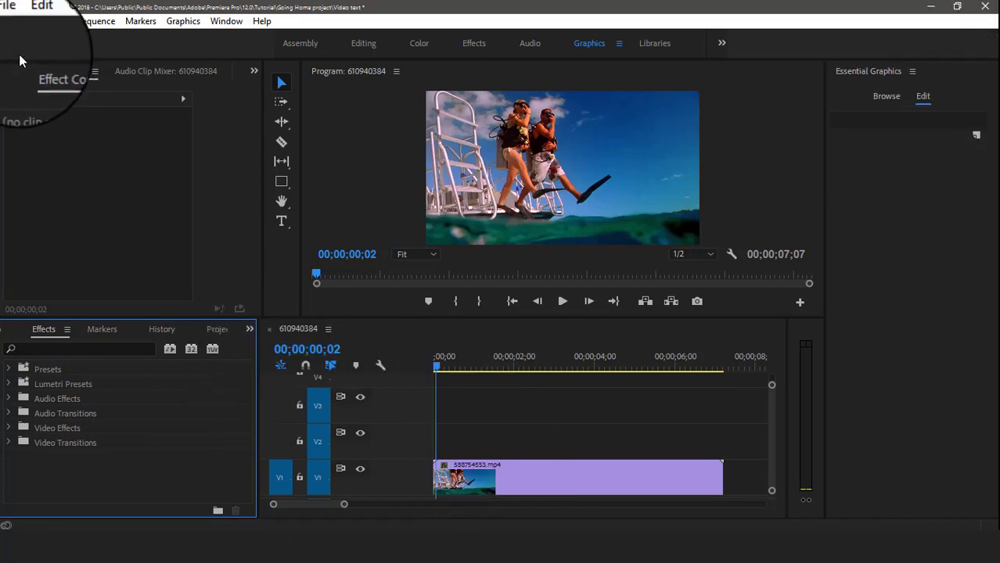
# Create a new Photoshop file with a height of 720 and save it as Shape2 in the Desktop's Shapes folder
pyautogui.click(11, 22)
pyautogui.moveTo(68, 38)
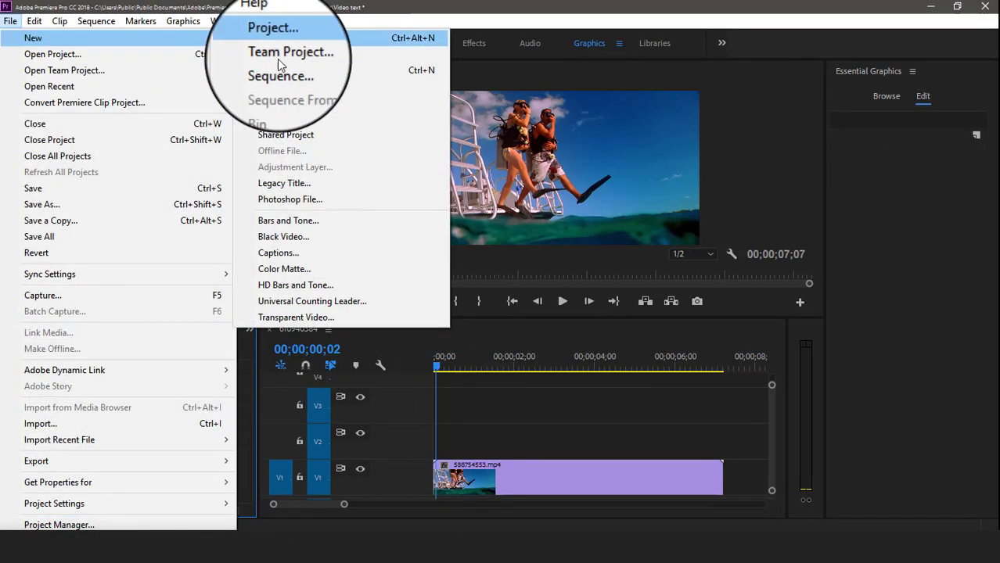
pyautogui.click(283, 200)
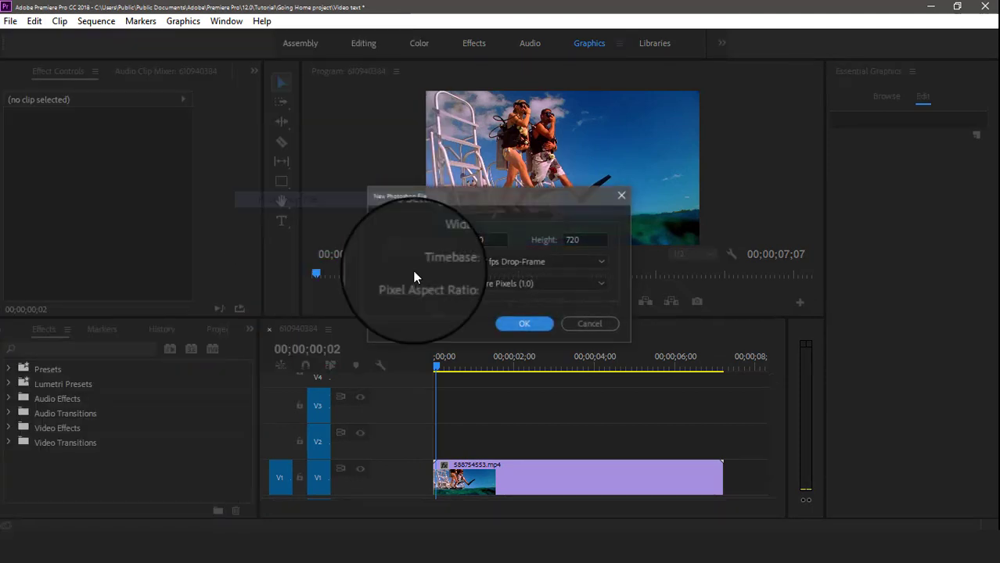
pyautogui.click(532, 328)
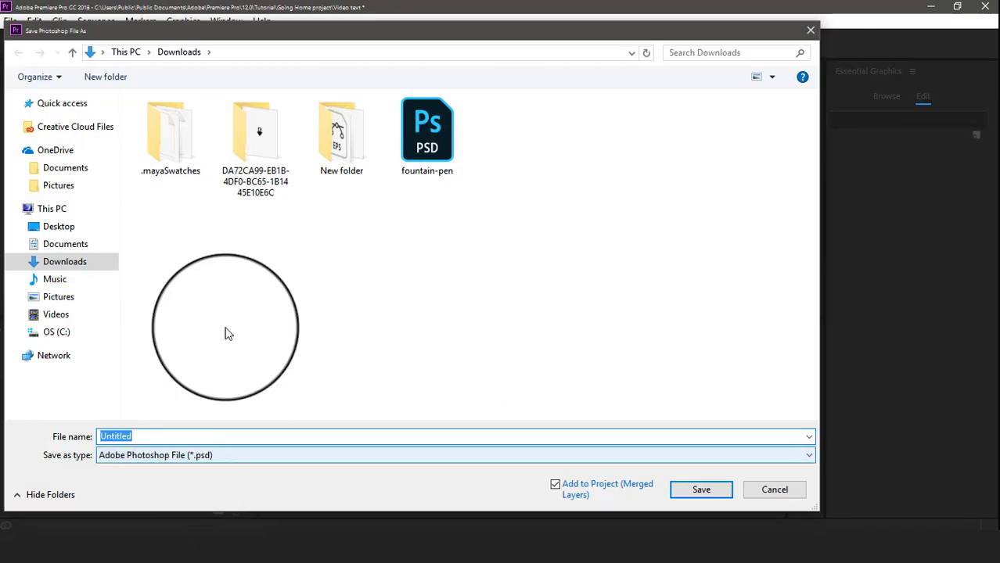
pyautogui.click(59, 226)
pyautogui.doubleClick(513, 161)
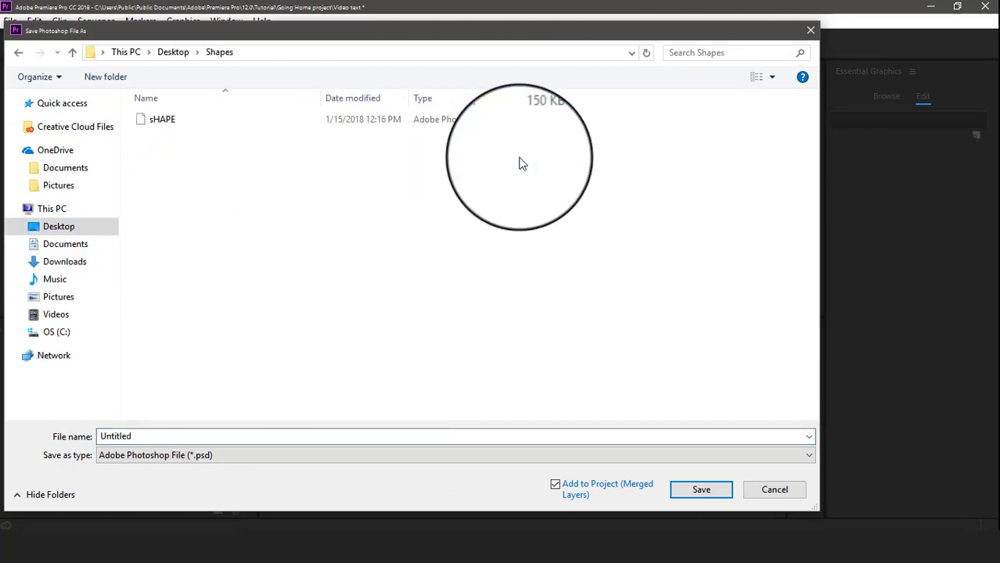
pyautogui.doubleClick(165, 437)
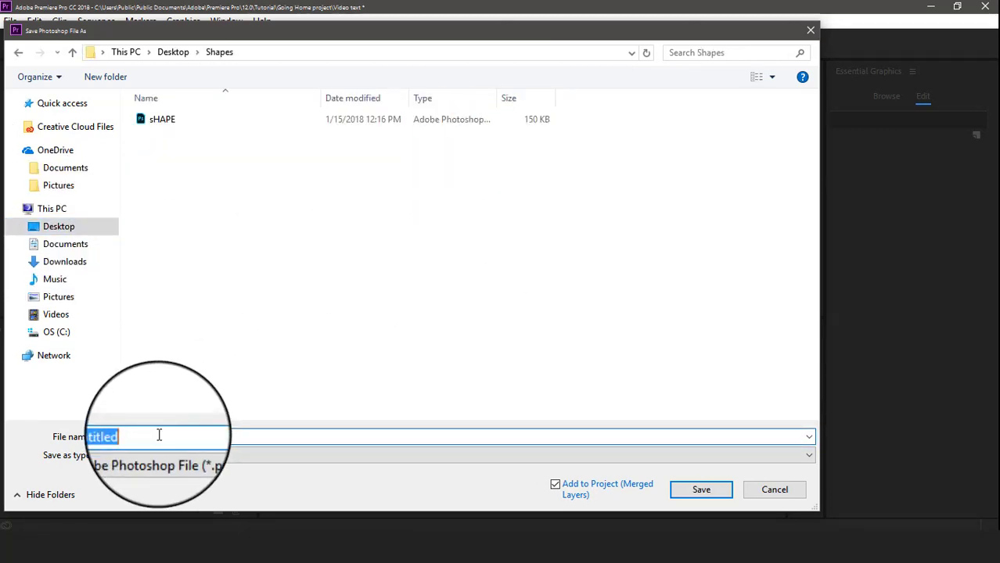
pyautogui.write('s')
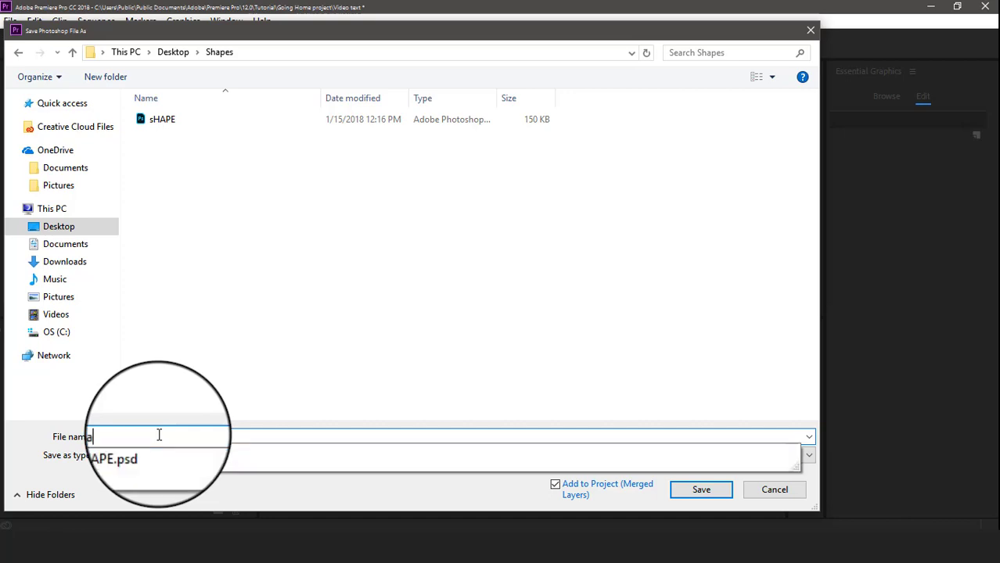
pyautogui.write('hape2')
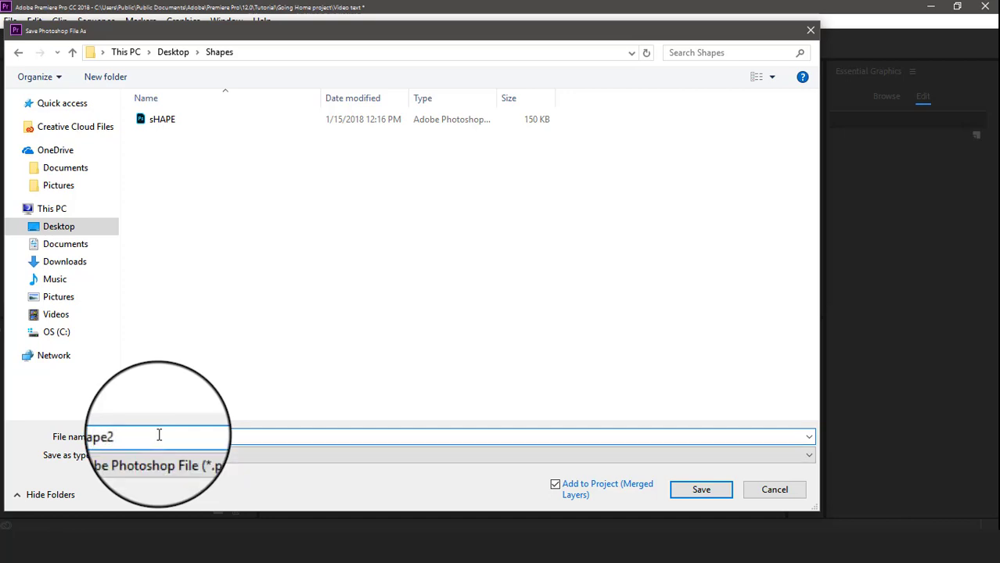
pyautogui.press('Return')
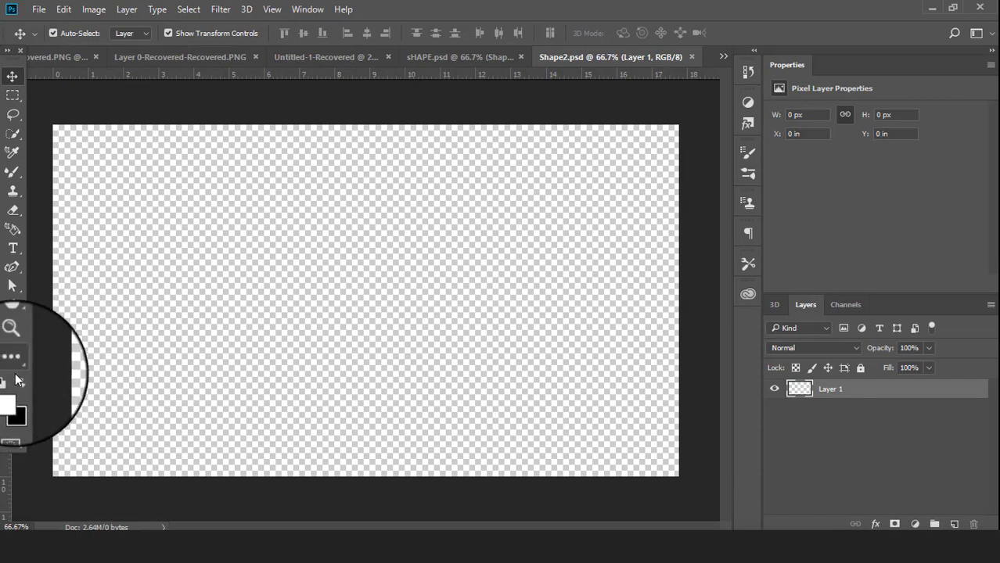
# In Photoshop, draw a white fish custom shape about 882 × 497 px across the canvas
pyautogui.click(13, 307)
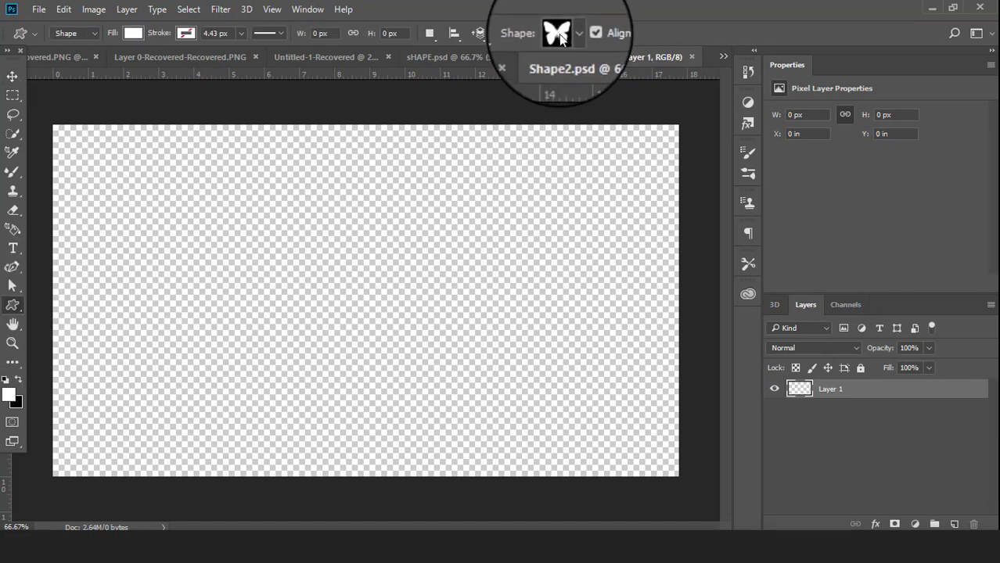
pyautogui.click(569, 36)
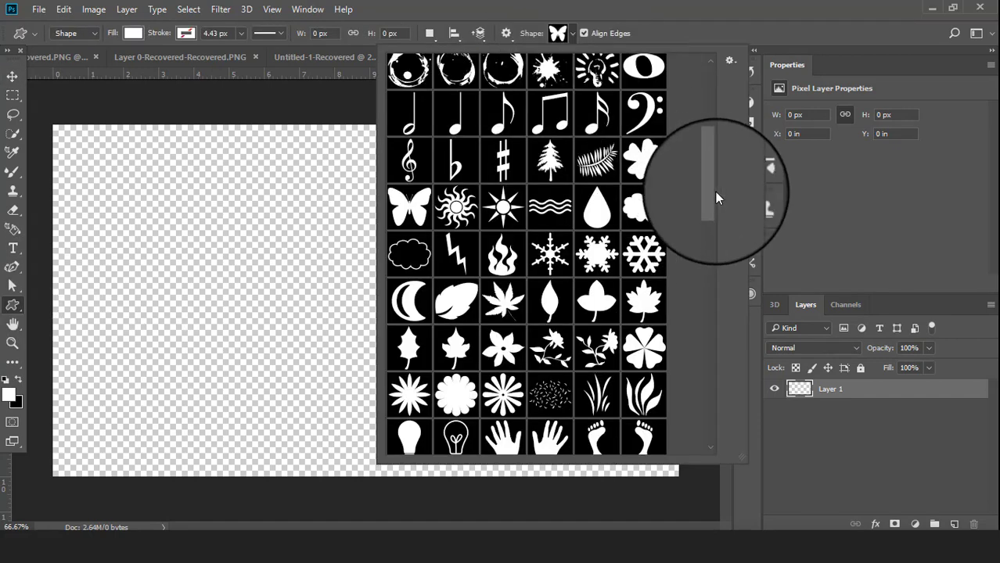
pyautogui.moveTo(716, 192); pyautogui.dragTo(705, 87)
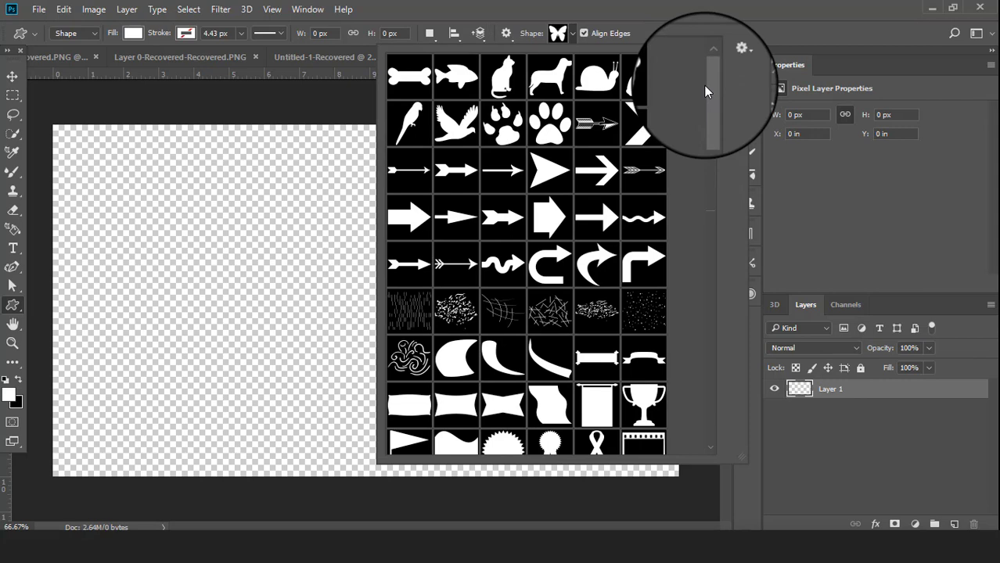
pyautogui.doubleClick(457, 76)
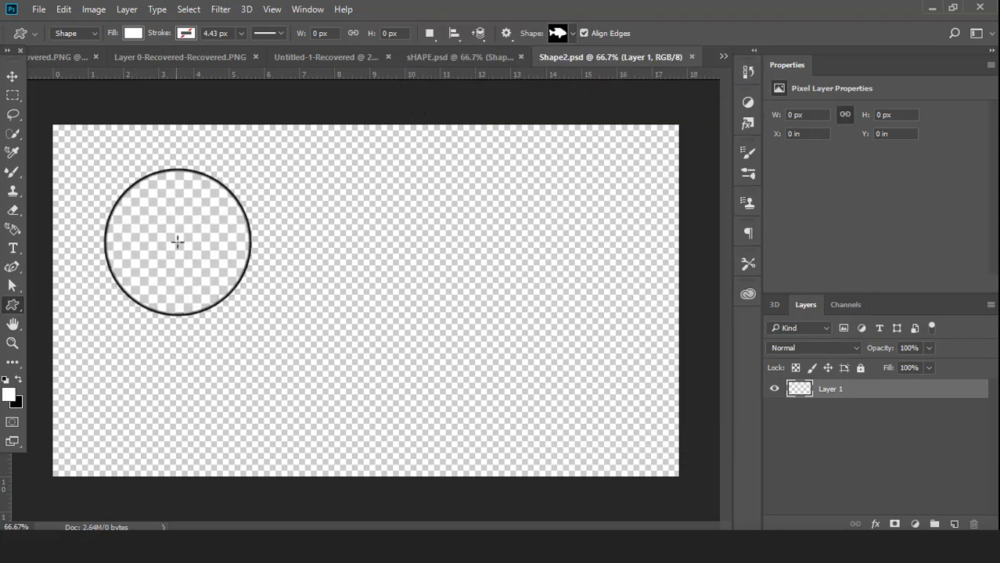
pyautogui.moveTo(178, 242)
pyautogui.mouseDown()
pyautogui.moveTo(179, 213)
pyautogui.moveTo(375, 336)
pyautogui.moveTo(595, 495)
pyautogui.moveTo(607, 459)
pyautogui.mouseUp()
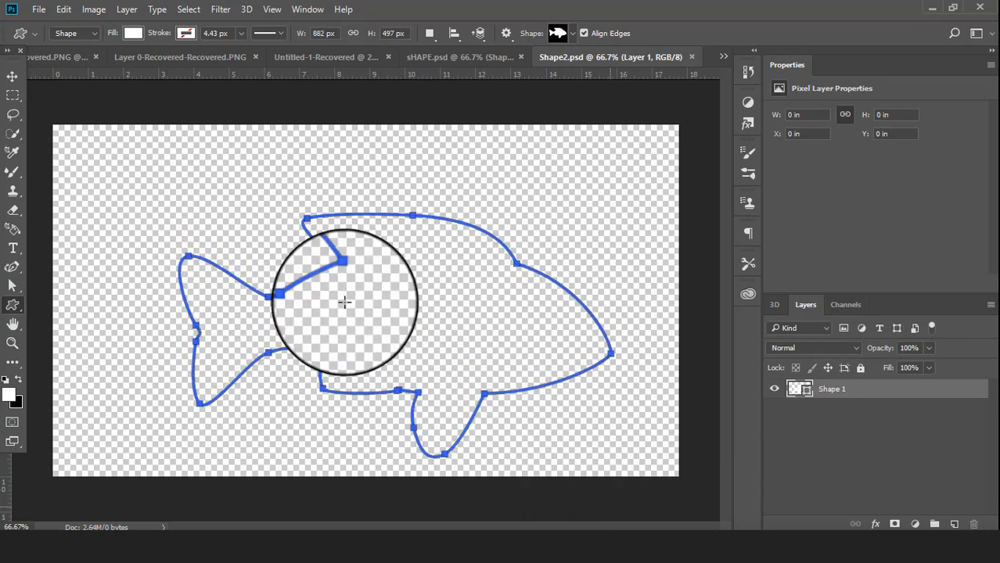
# Enlarge the fish shape proportionally to about 114.5% and centre it on the canvas
pyautogui.click(11, 75)
pyautogui.moveTo(351, 304); pyautogui.dragTo(294, 302)
pyautogui.moveTo(555, 213); pyautogui.dragTo(619, 178)
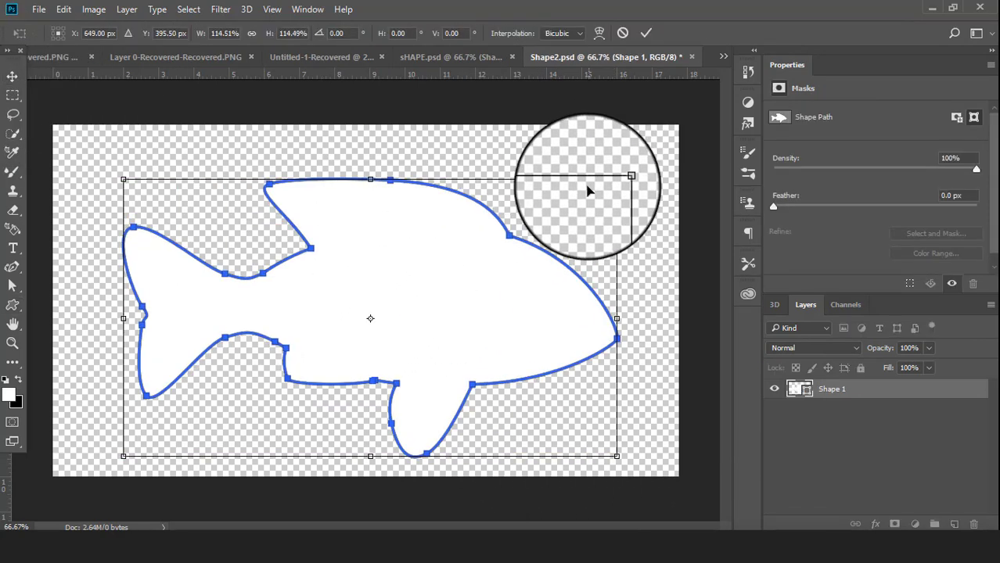
pyautogui.moveTo(453, 273); pyautogui.dragTo(453, 254)
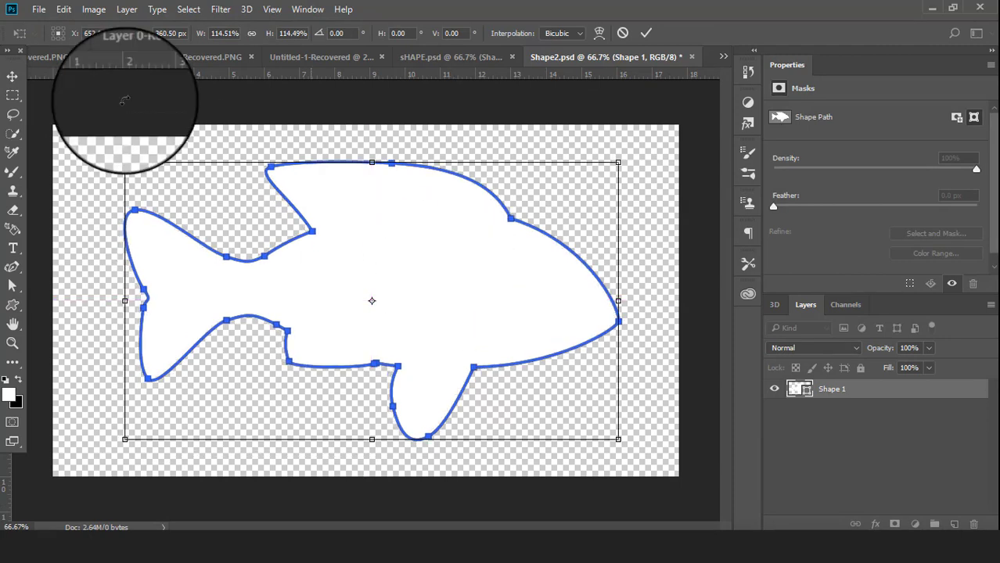
# Save Shape2.psd, applying the pending transformation to the fish
pyautogui.click(38, 9)
pyautogui.click(61, 159)
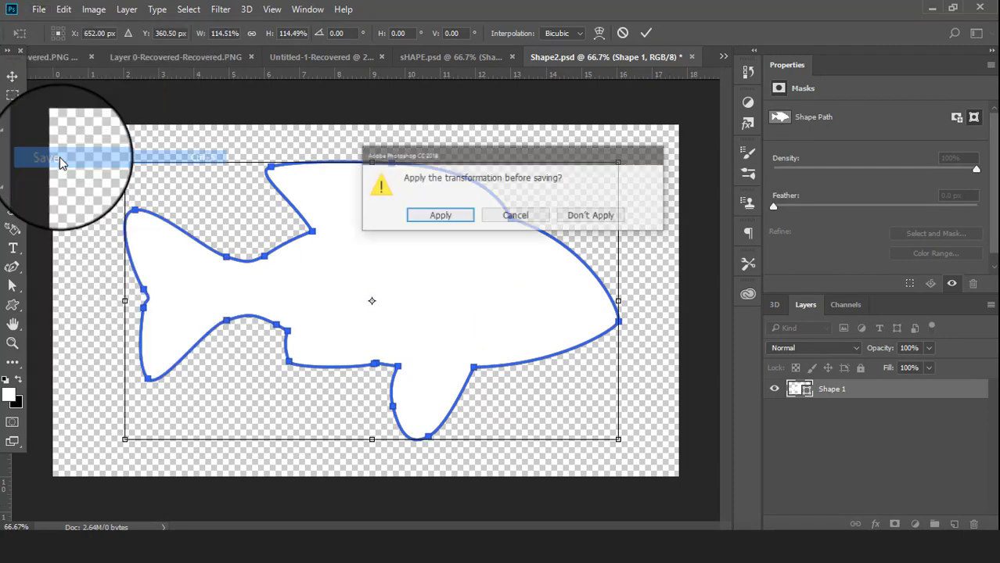
pyautogui.click(427, 220)
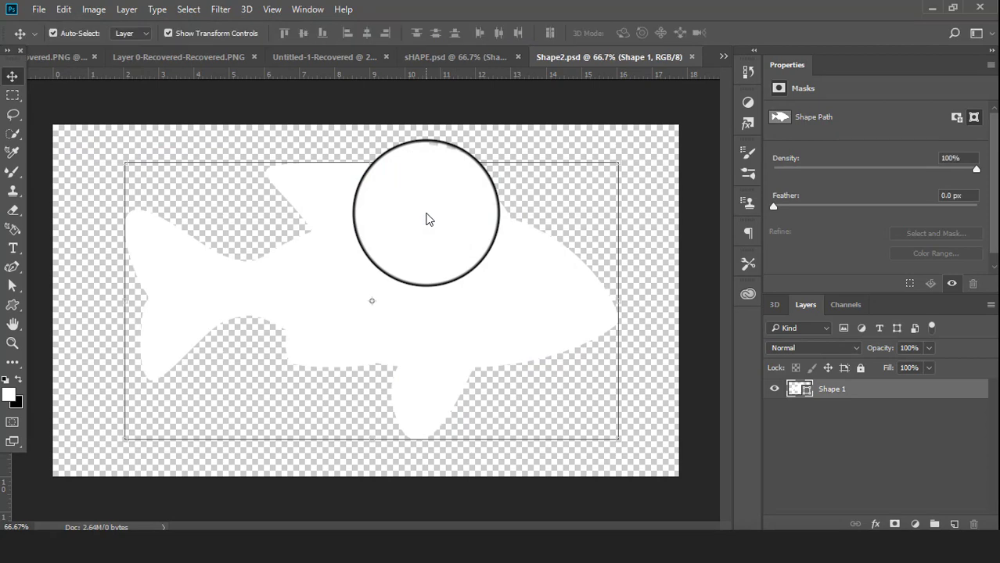
pyautogui.click(37, 9)
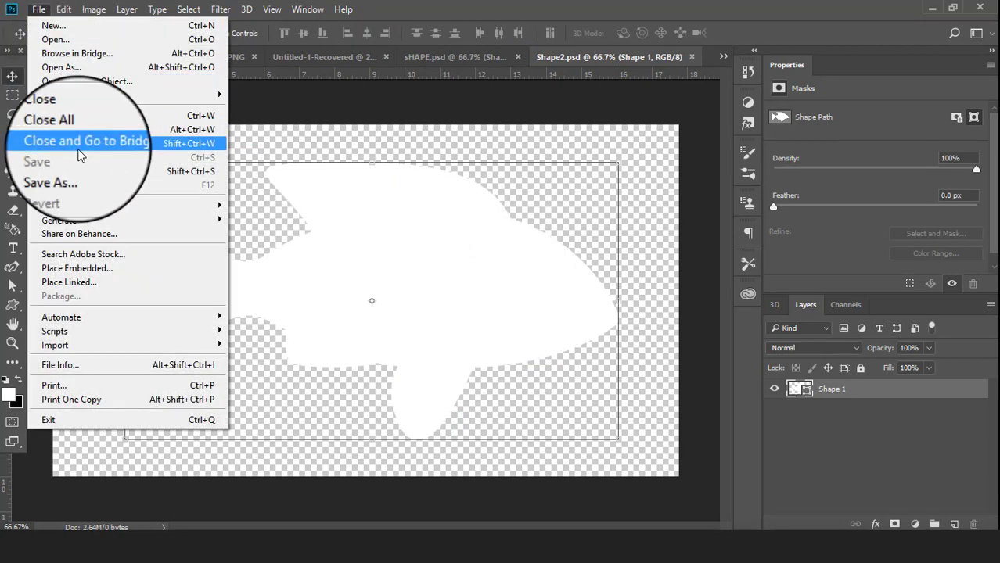
pyautogui.click(503, 301)
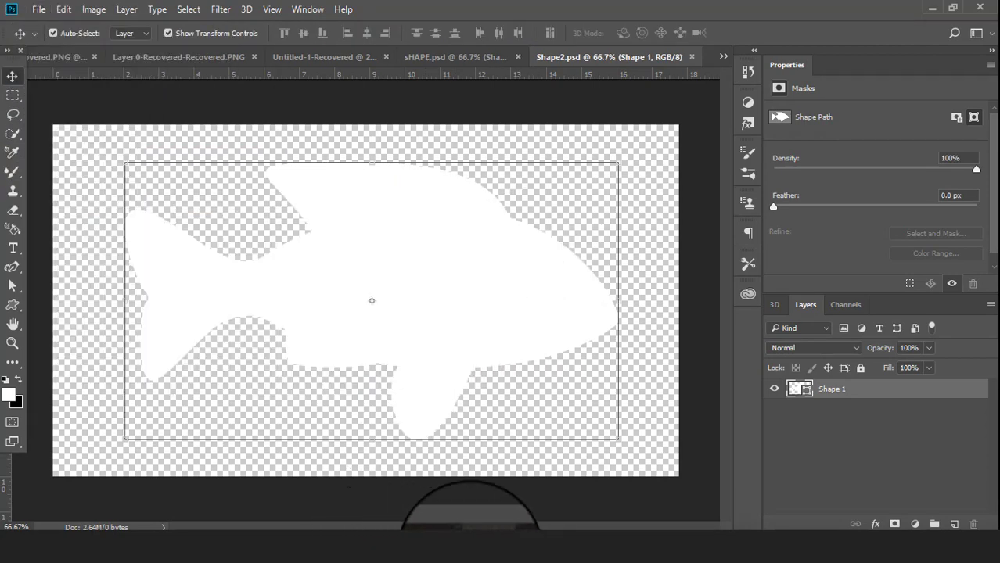
# Switch to Premiere Pro, place Shape2.psd on track V2 above the video and extend it to the video's length
pyautogui.click(479, 512)
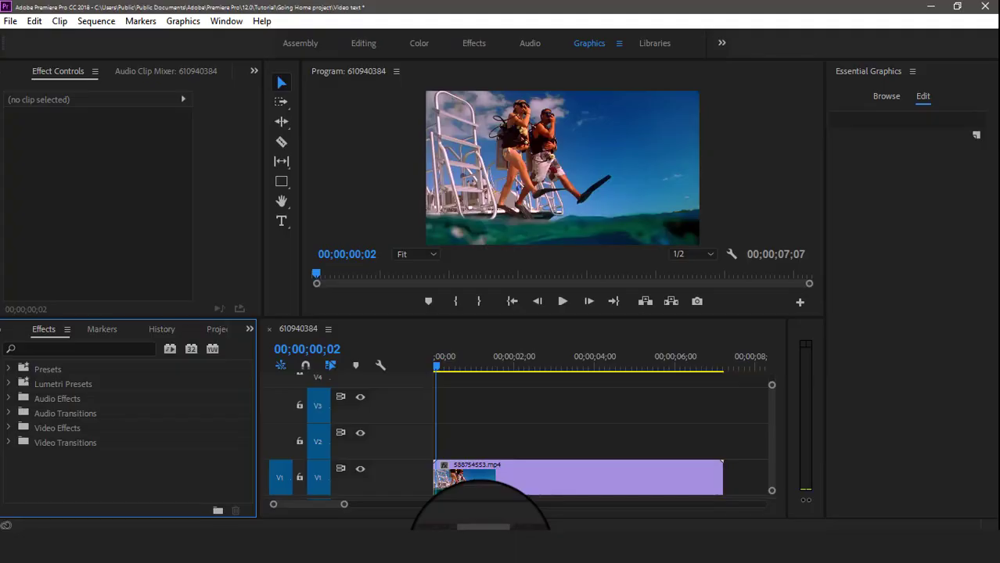
pyautogui.click(248, 335)
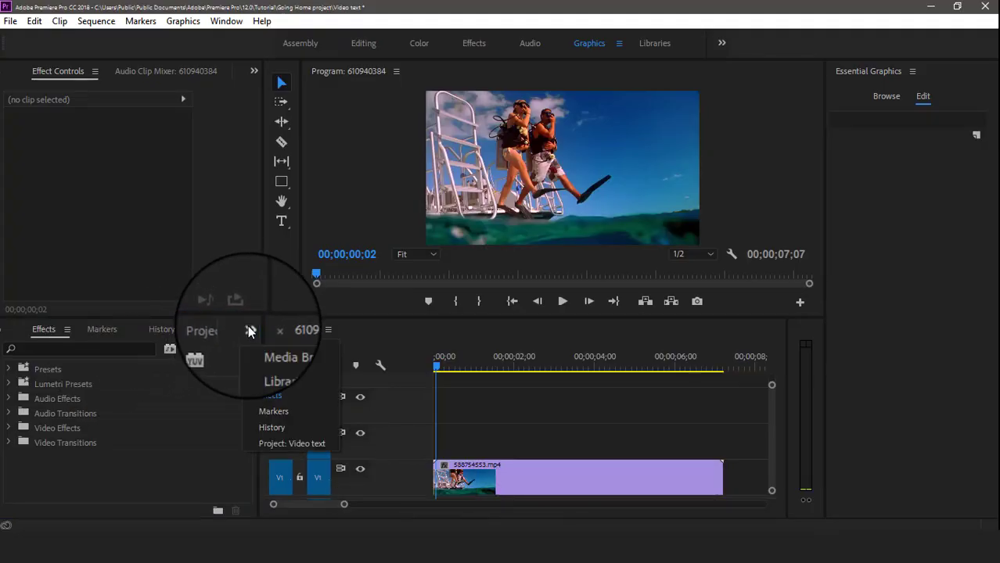
pyautogui.click(280, 440)
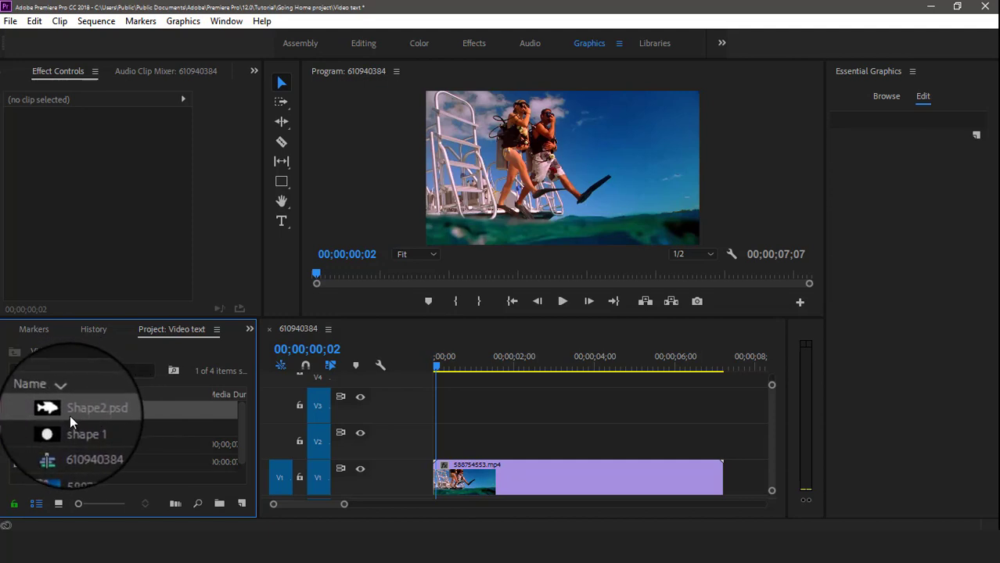
pyautogui.moveTo(73, 411); pyautogui.dragTo(533, 452)
pyautogui.moveTo(630, 442); pyautogui.dragTo(720, 443)
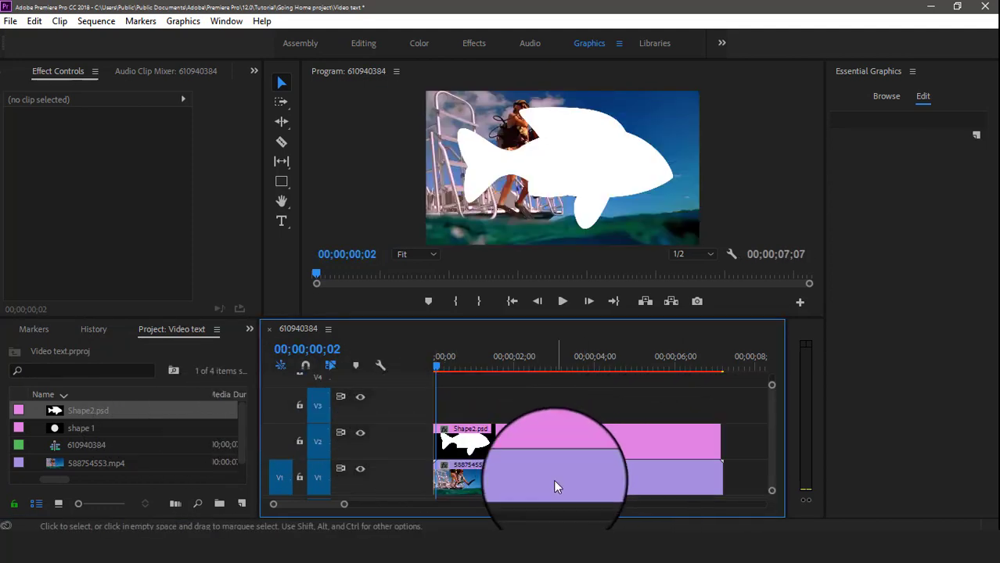
# Find the Track Matte Key effect by searching "track" and apply it to 588754553.mp4 on track V1
pyautogui.click(553, 479)
pyautogui.click(250, 329)
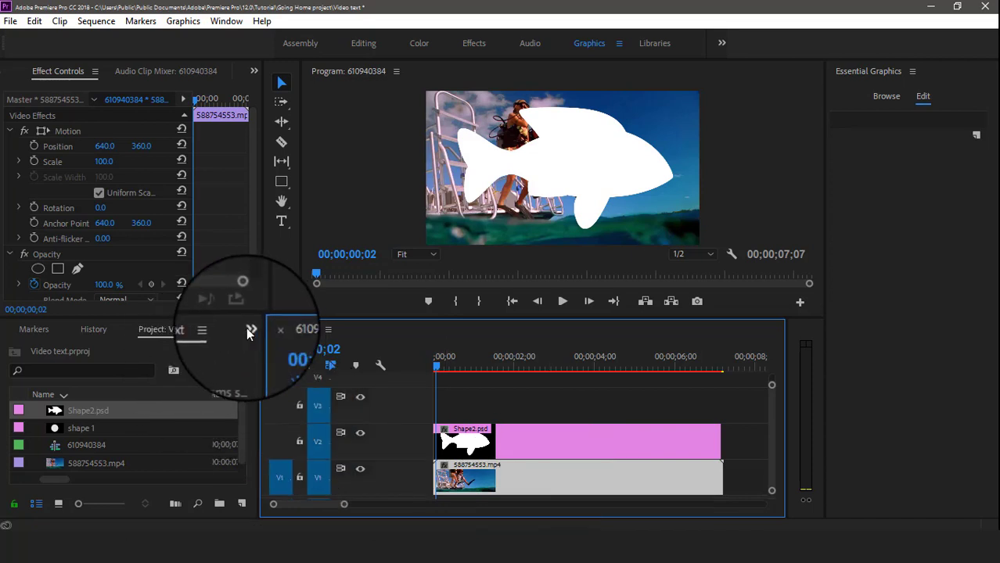
pyautogui.click(271, 396)
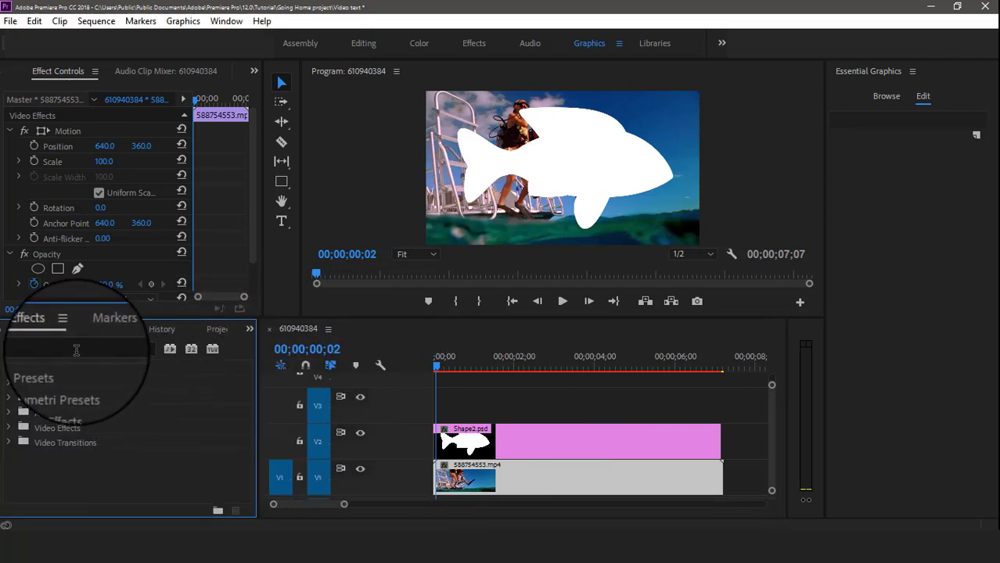
pyautogui.write('track')
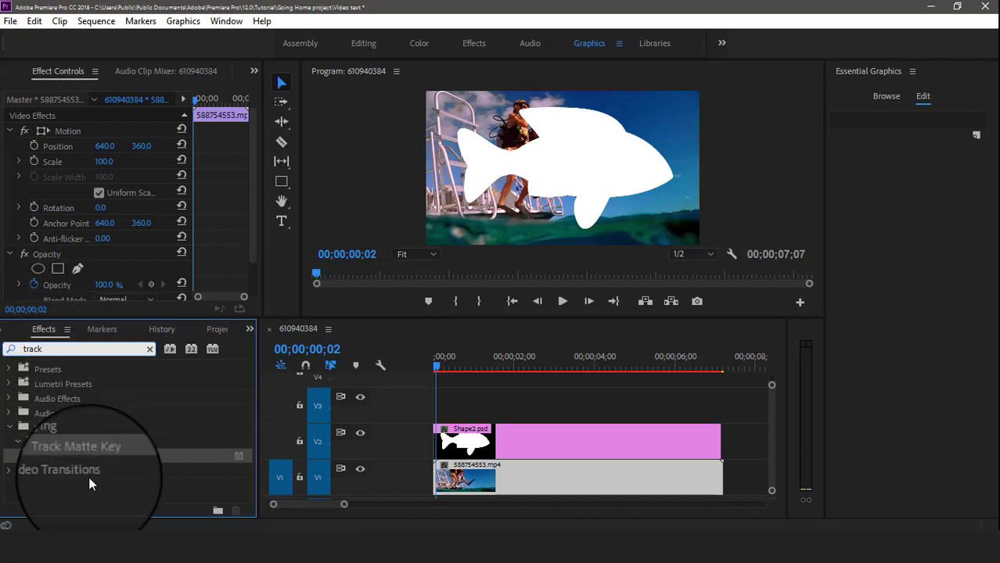
pyautogui.moveTo(107, 456); pyautogui.dragTo(525, 491)
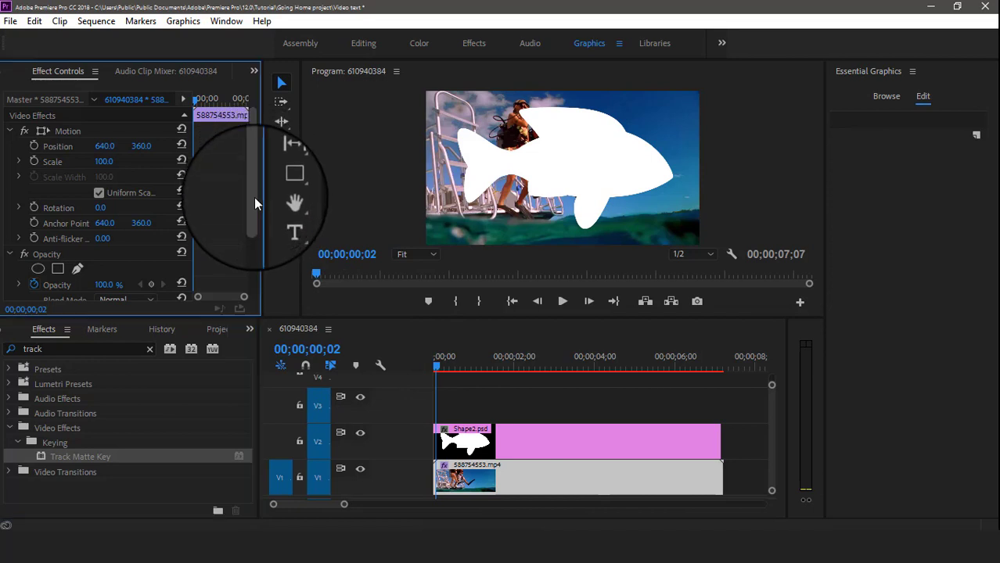
# Set the Track Matte Key's matte to Video 2 on the video clip
pyautogui.moveTo(254, 197); pyautogui.dragTo(252, 268)
pyautogui.click(151, 244)
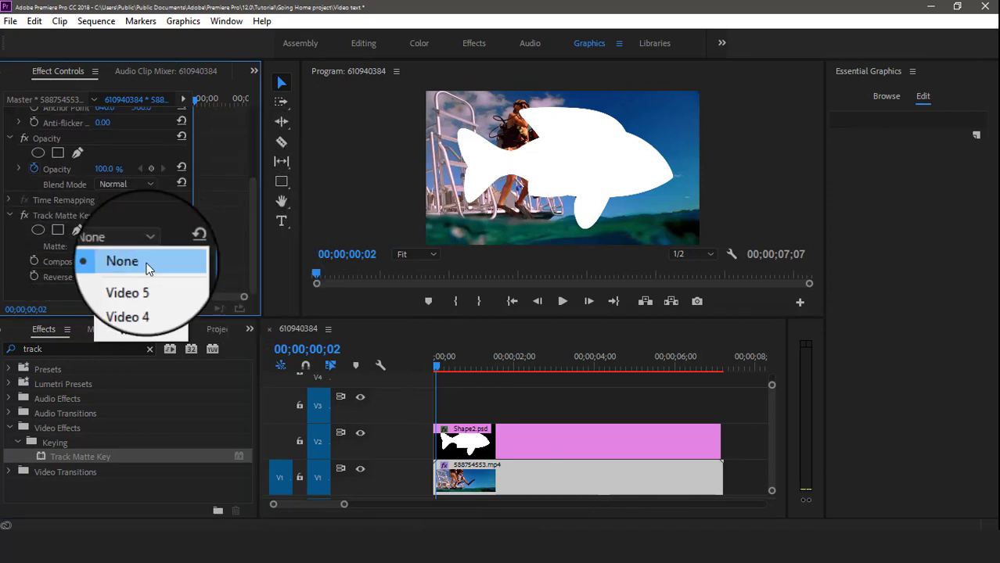
pyautogui.click(144, 334)
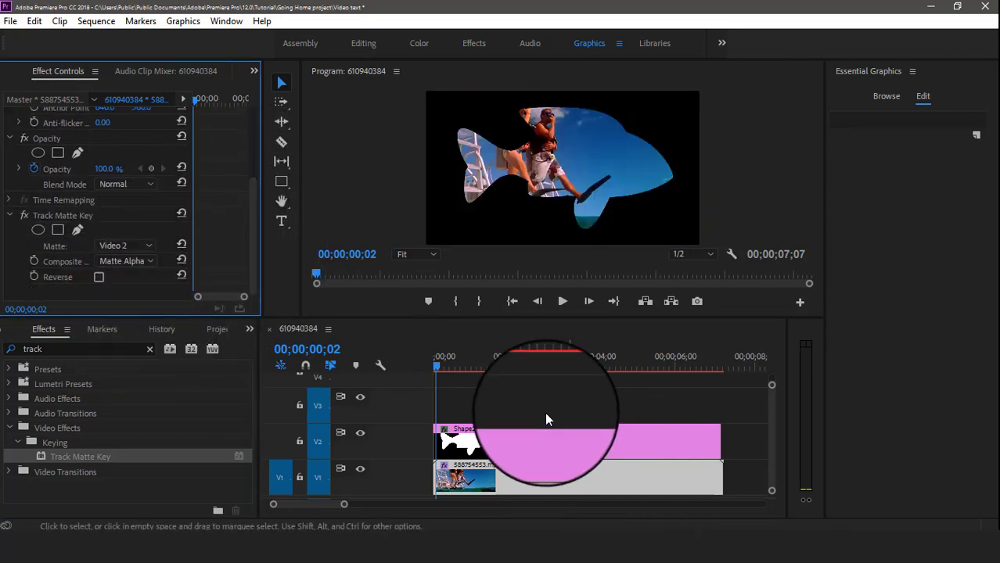
# Play the sequence in an enlarged program monitor to review the fish matte, then restore the layout and return to the start
pyautogui.moveTo(472, 371); pyautogui.dragTo(440, 368)
pyautogui.click(510, 438)
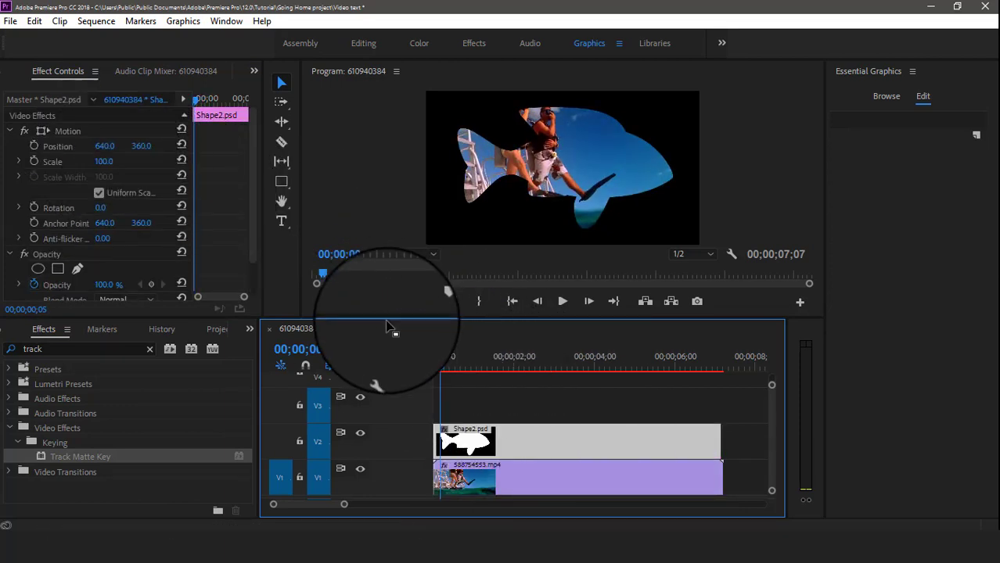
pyautogui.moveTo(391, 316); pyautogui.dragTo(350, 435)
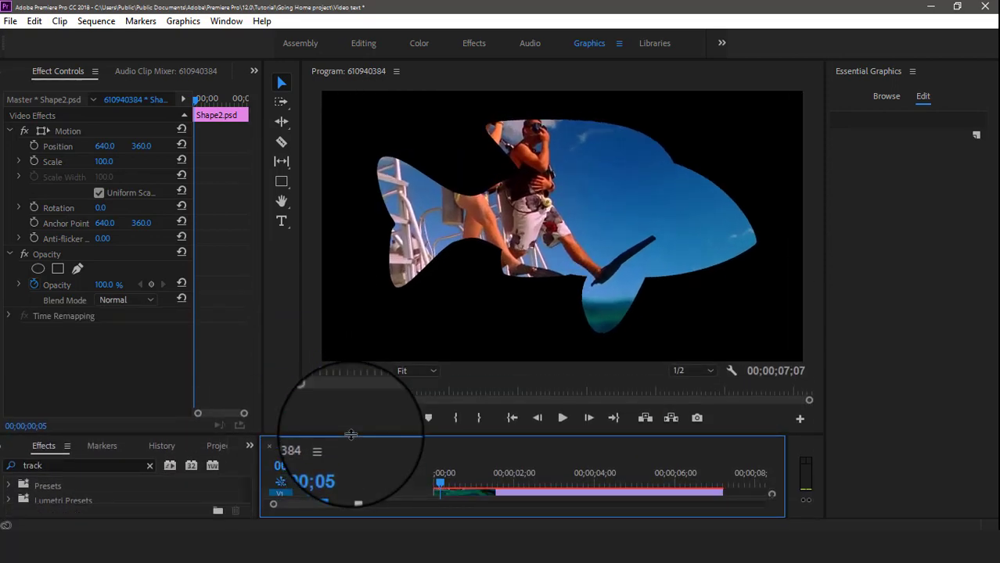
pyautogui.press('space')
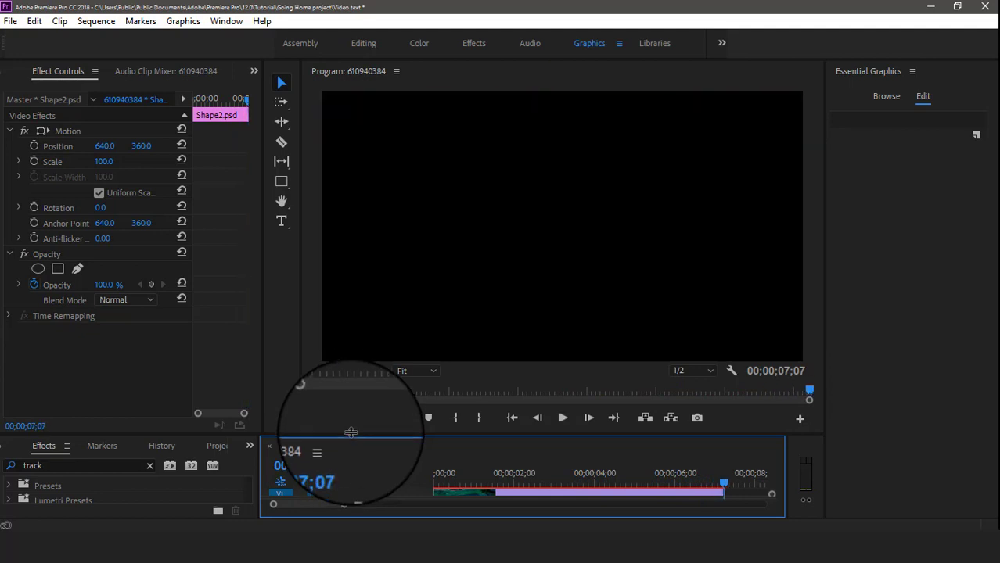
pyautogui.moveTo(350, 433); pyautogui.dragTo(352, 331)
pyautogui.moveTo(415, 372); pyautogui.dragTo(438, 377)
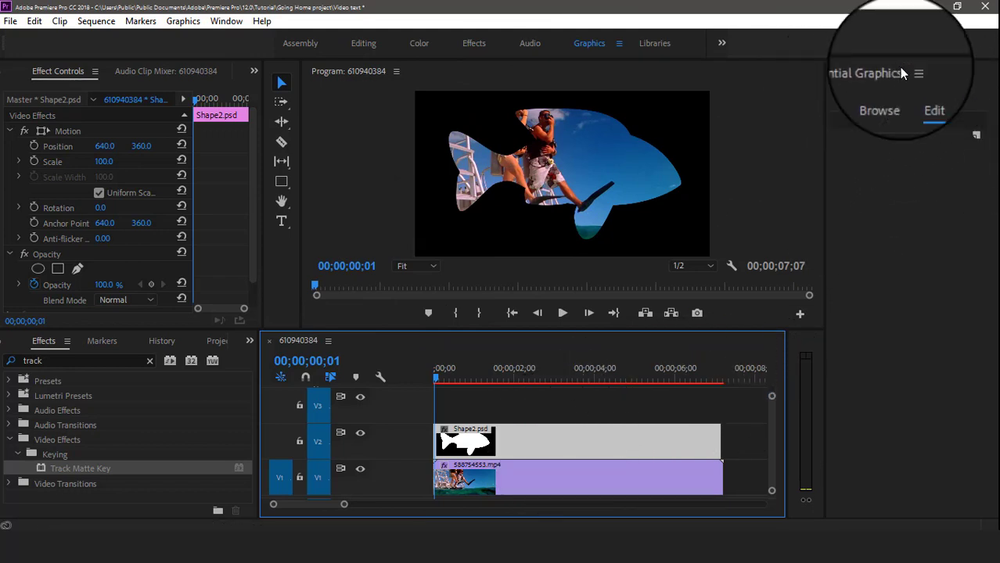
# Add a new graphic layer from the logo PNG file in the Desktop's Shapes folder
pyautogui.click(977, 137)
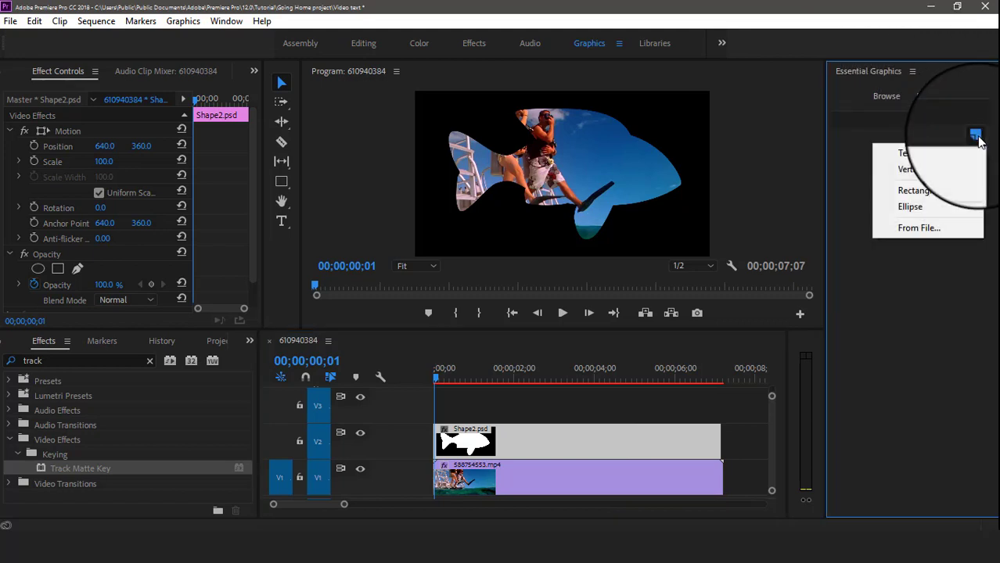
pyautogui.click(934, 229)
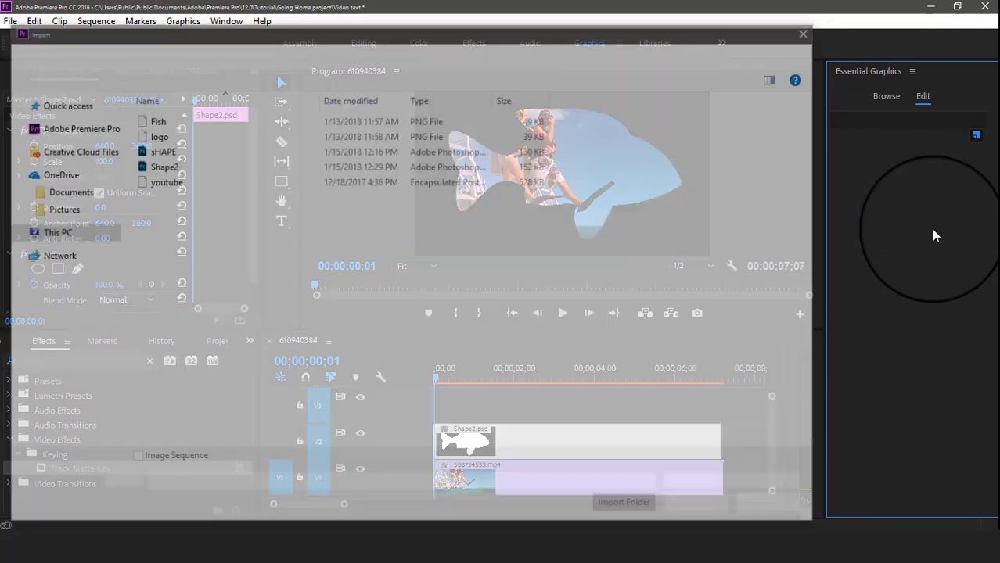
pyautogui.click(71, 250)
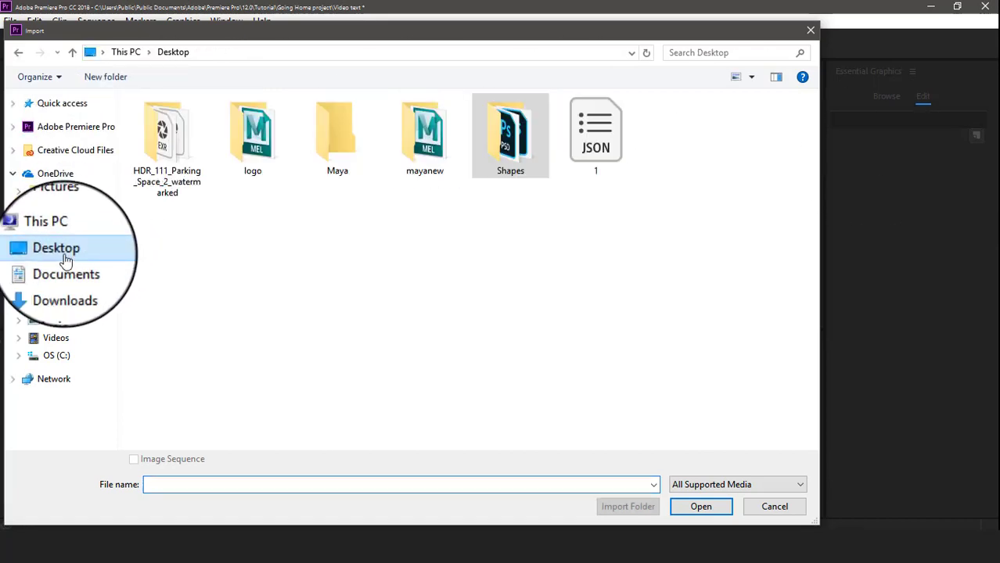
pyautogui.doubleClick(524, 129)
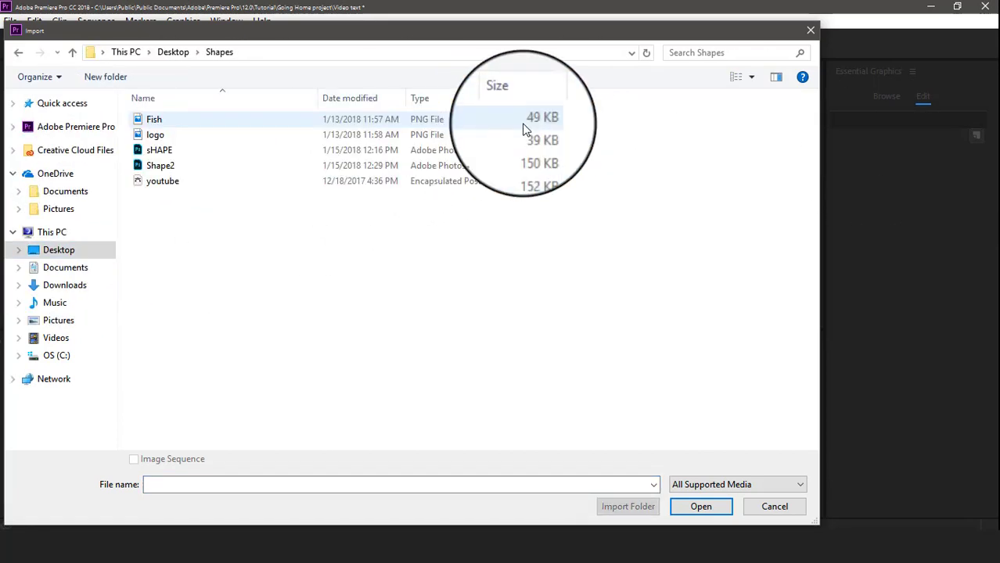
pyautogui.rightClick(227, 226)
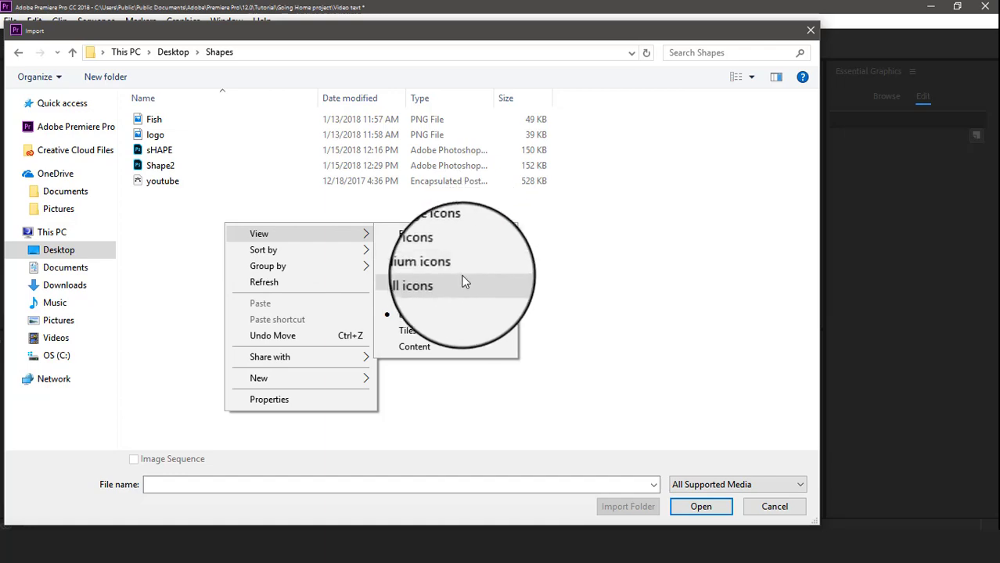
pyautogui.click(450, 248)
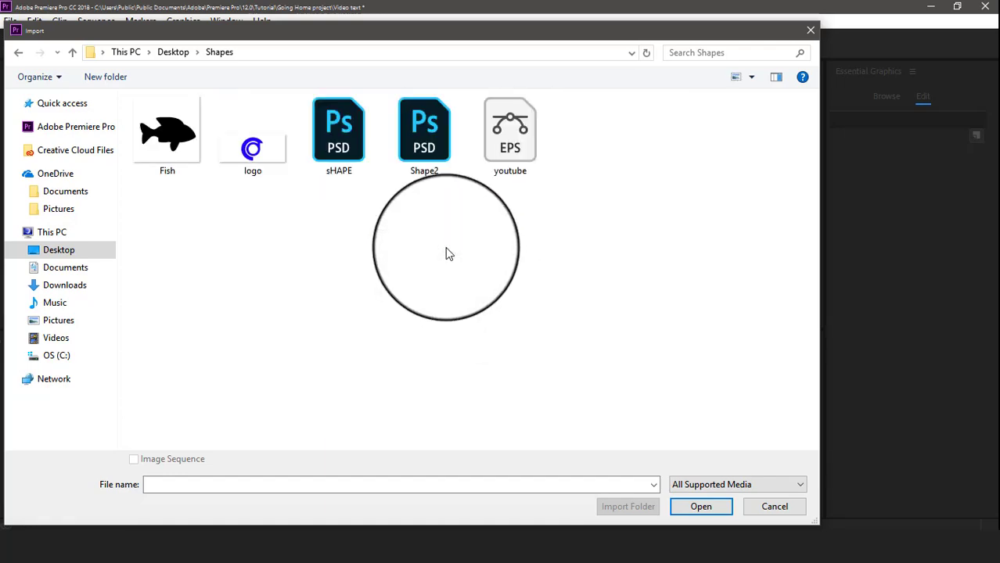
pyautogui.click(257, 158)
pyautogui.doubleClick(256, 158)
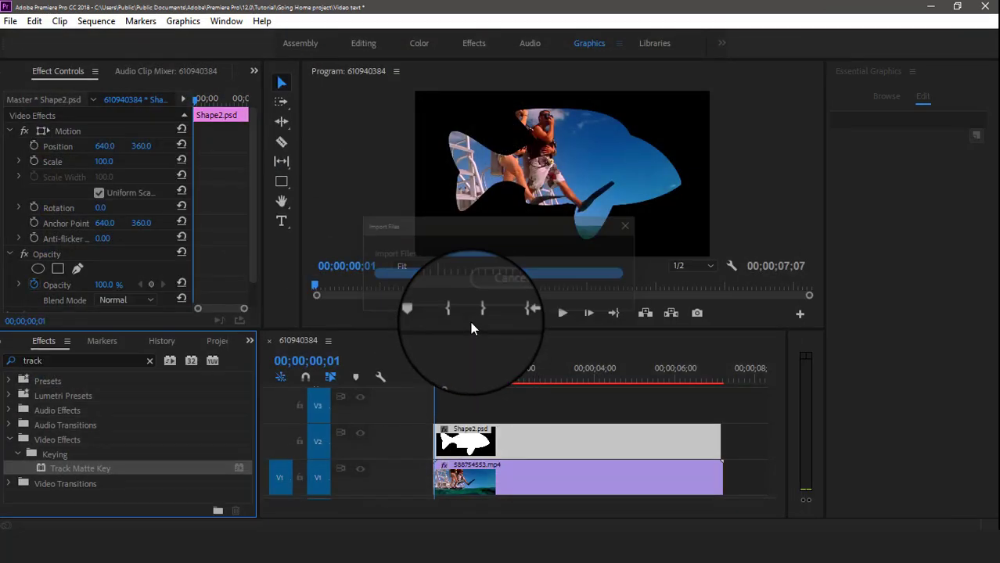
# Move the Shape2.psd clip past the end of the video on V2 and put the logo graphic in its place
pyautogui.moveTo(519, 447); pyautogui.dragTo(742, 450)
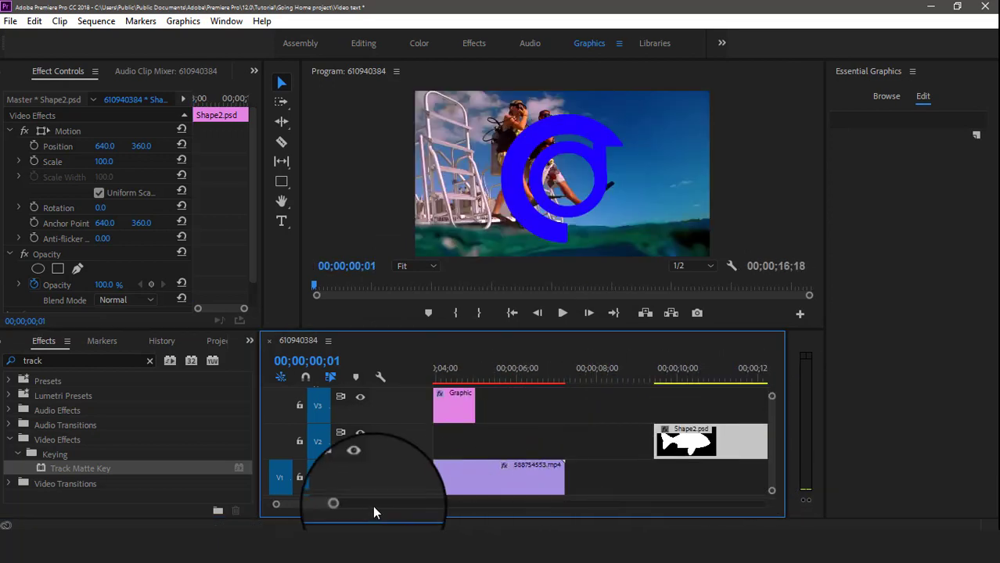
pyautogui.moveTo(313, 504); pyautogui.dragTo(309, 502)
pyautogui.moveTo(522, 406); pyautogui.dragTo(521, 439)
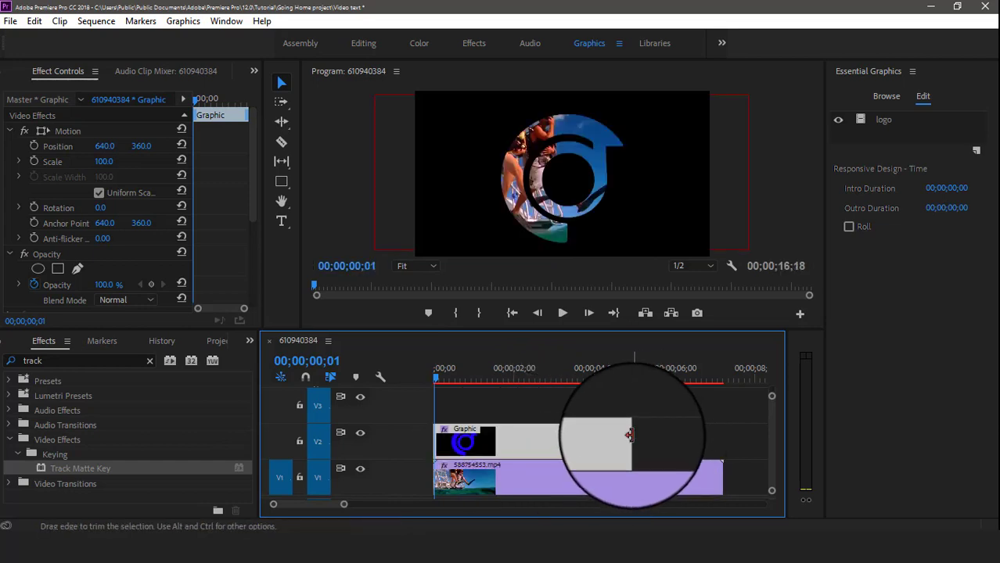
# Extend the logo graphic to the end of the video and set its scale to 102
pyautogui.moveTo(630, 435); pyautogui.dragTo(720, 436)
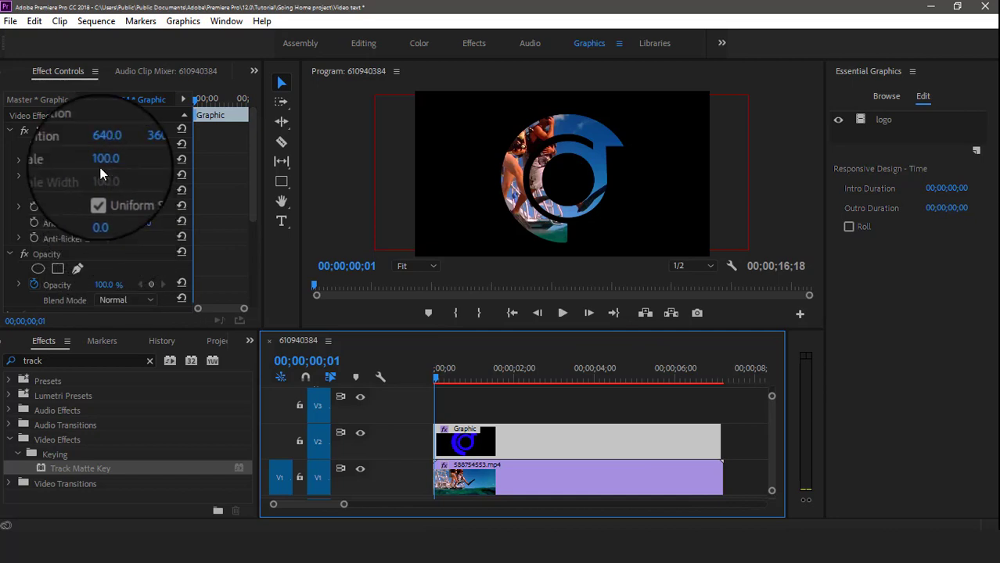
pyautogui.moveTo(104, 161)
pyautogui.mouseDown()
pyautogui.moveTo(121, 161)
pyautogui.moveTo(93, 160)
pyautogui.moveTo(103, 161)
pyautogui.mouseUp()
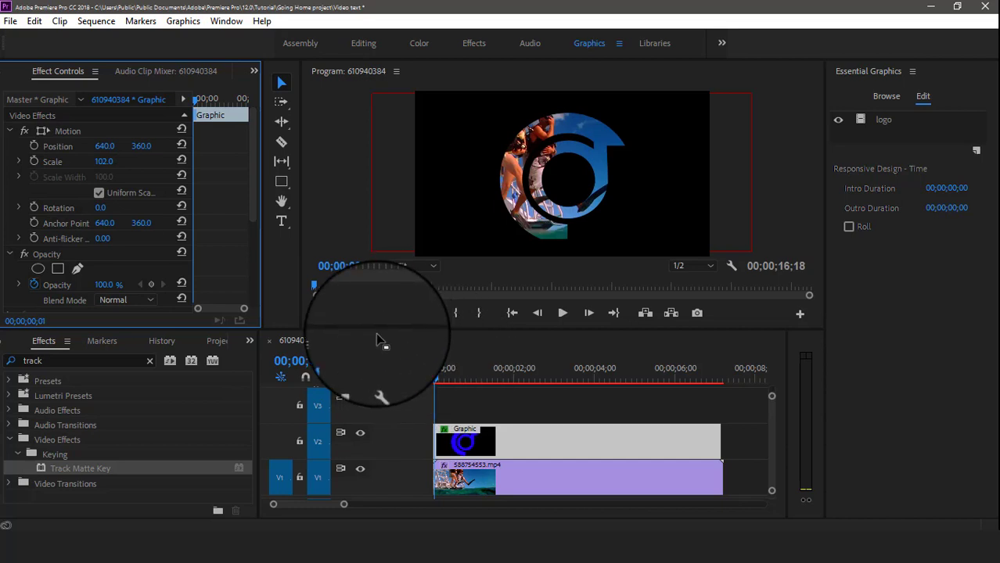
# Play the sequence in an enlarged program monitor to review the footage inside the logo, and return the playhead to the start
pyautogui.moveTo(380, 330); pyautogui.dragTo(345, 399)
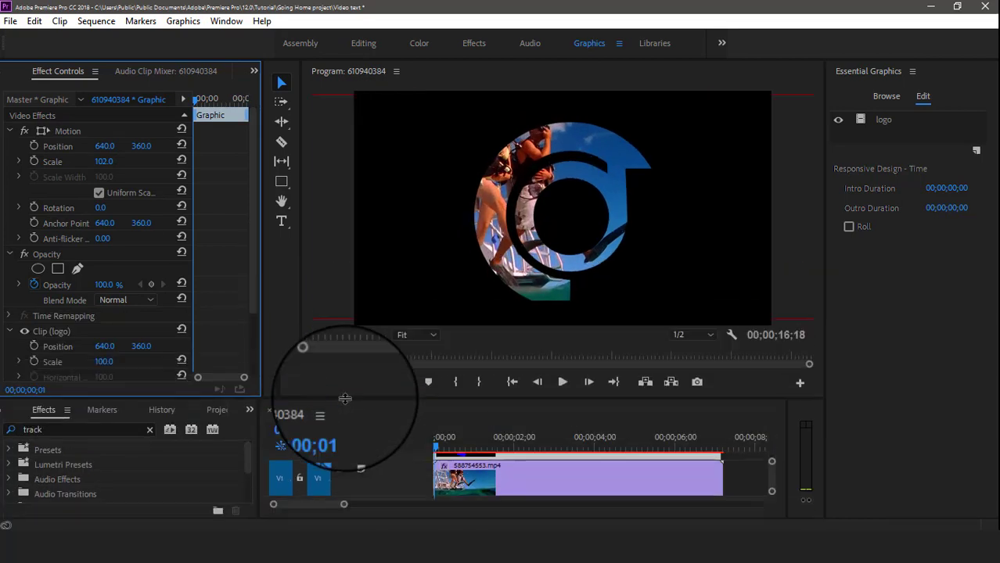
pyautogui.press('space')
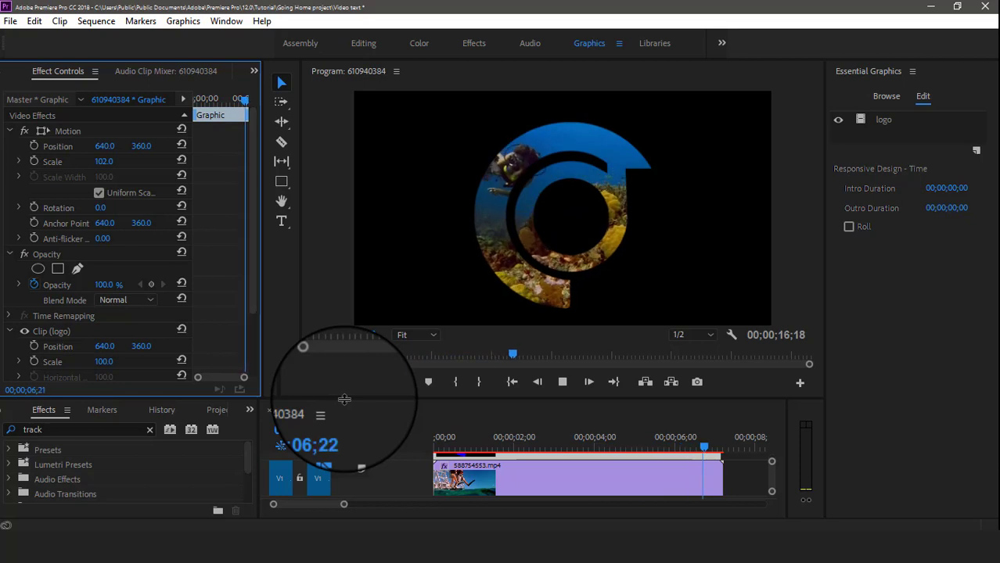
pyautogui.press('space')
pyautogui.click(428, 439)
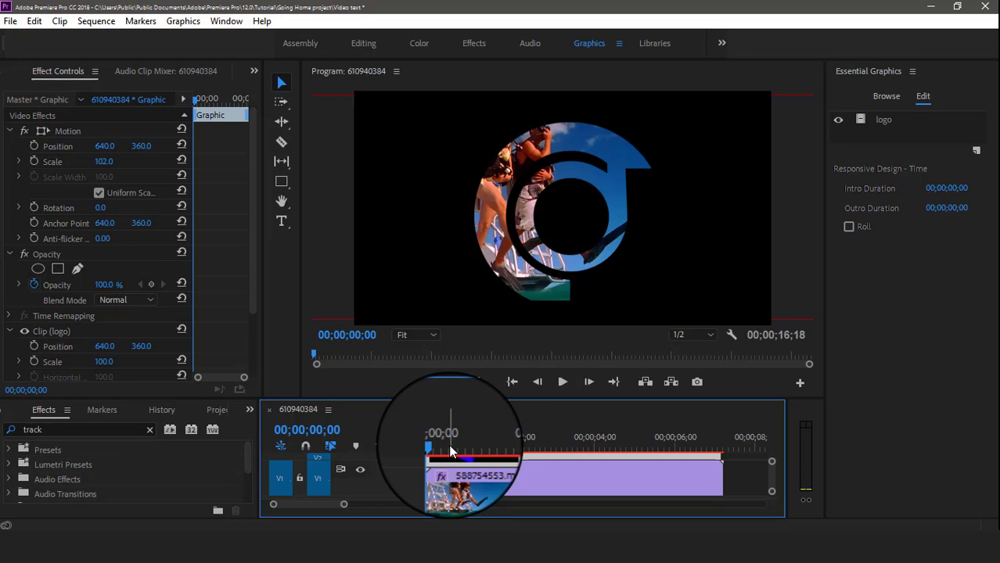
pyautogui.moveTo(449, 444); pyautogui.dragTo(415, 444)
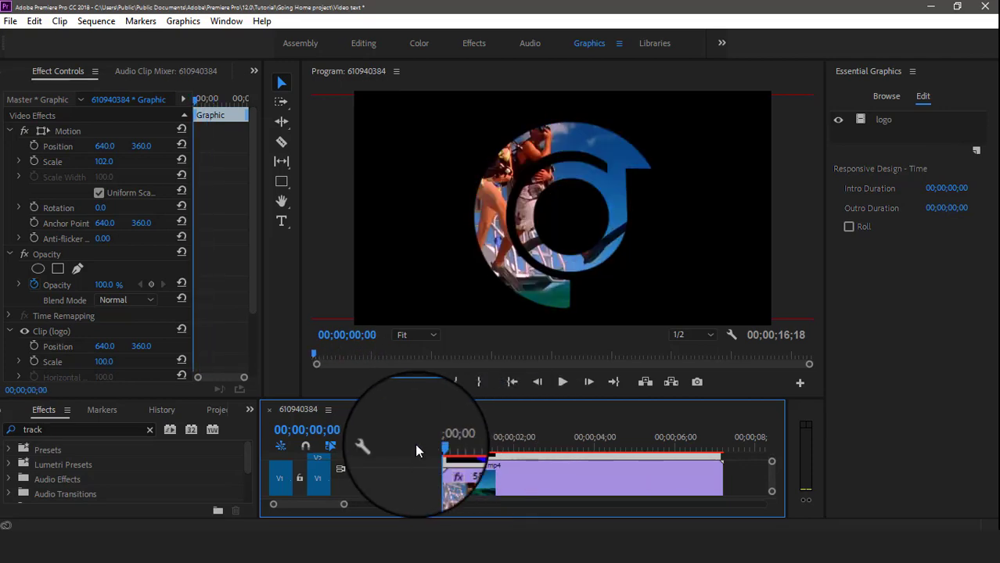
pyautogui.click(10, 21)
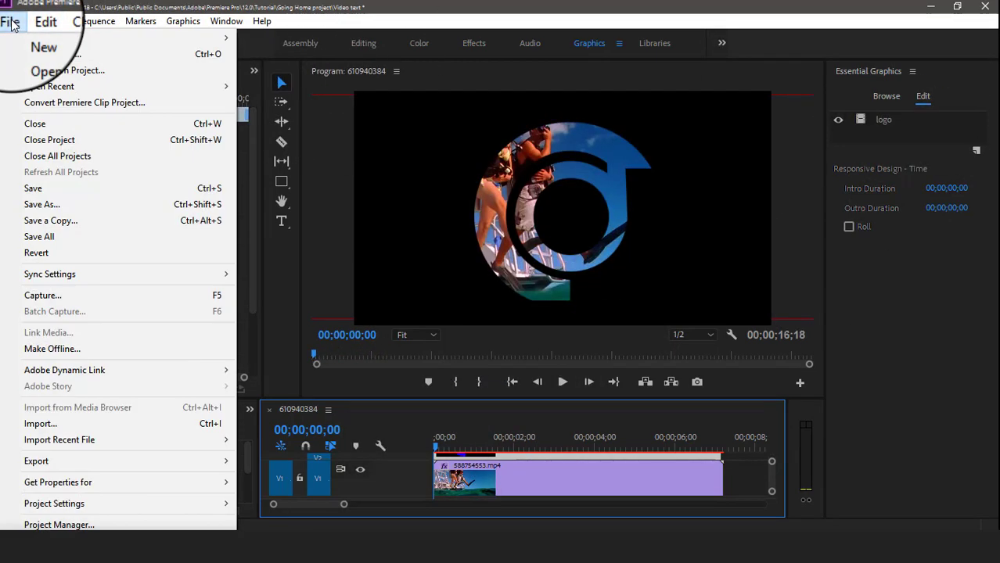
pyautogui.moveTo(99, 41)
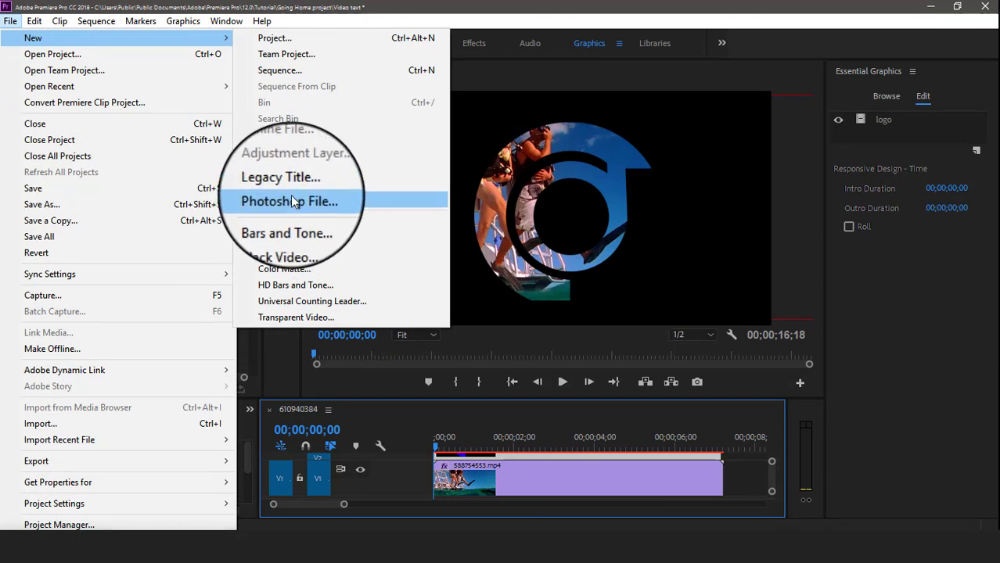
pyautogui.click(926, 287)
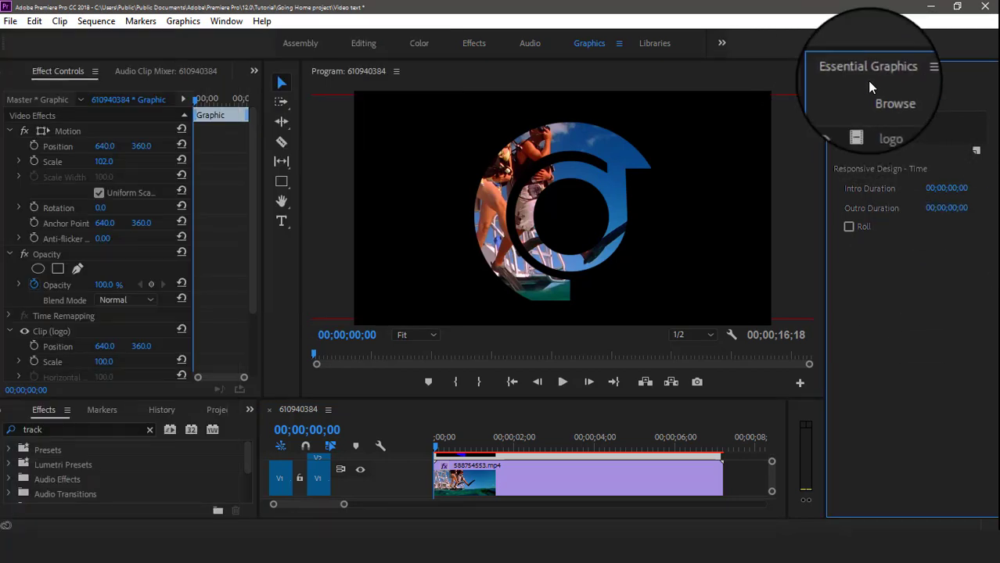
pyautogui.click(976, 153)
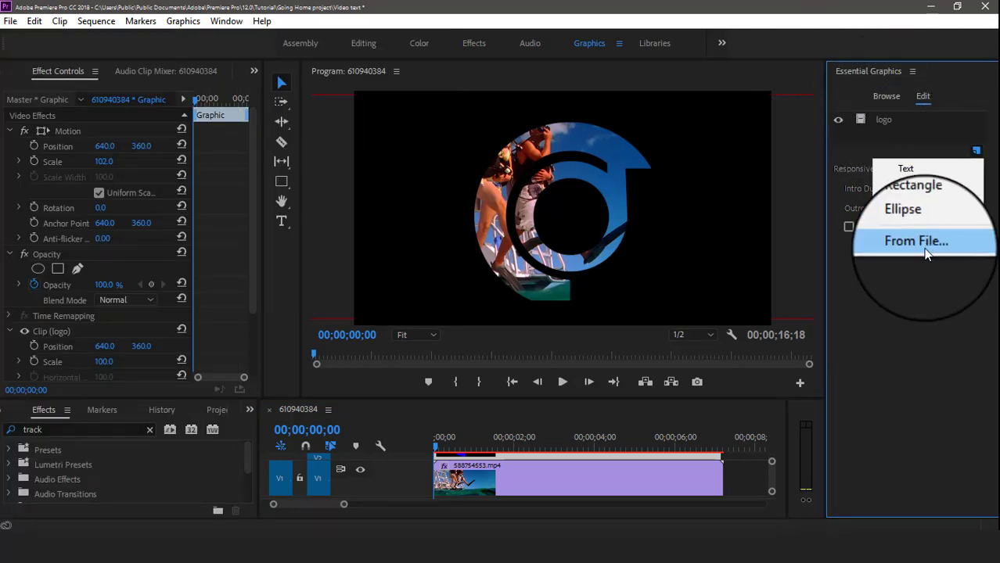
pyautogui.click(924, 297)
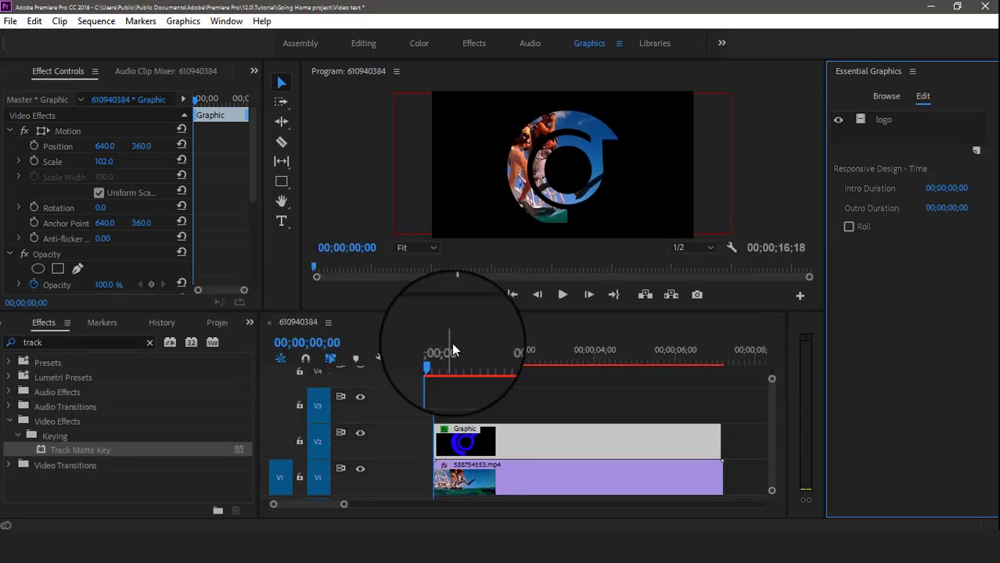
# Scrub the sequence from the start to 00;00;02;18 to preview the footage moving inside the logo
pyautogui.moveTo(451, 348); pyautogui.dragTo(539, 394)
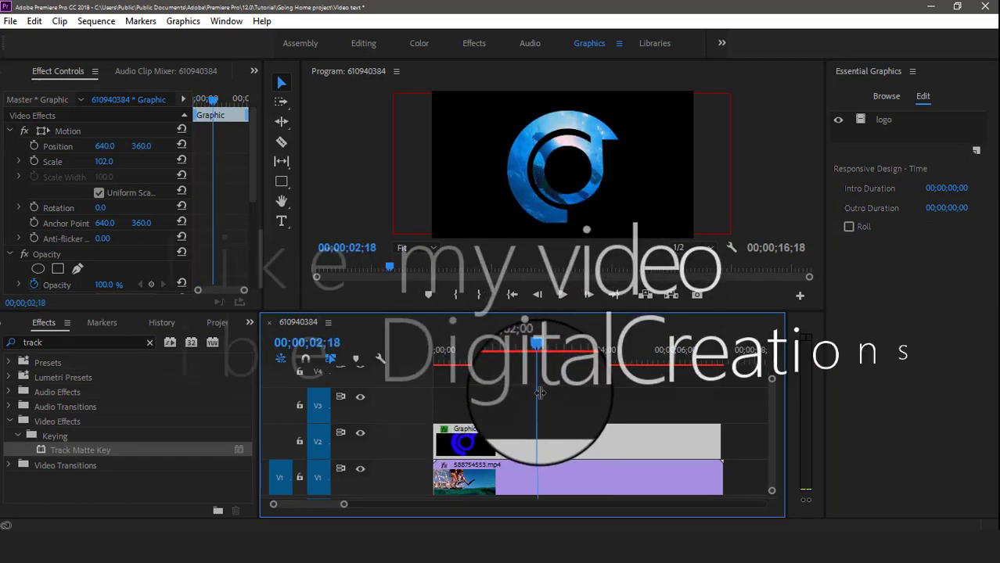